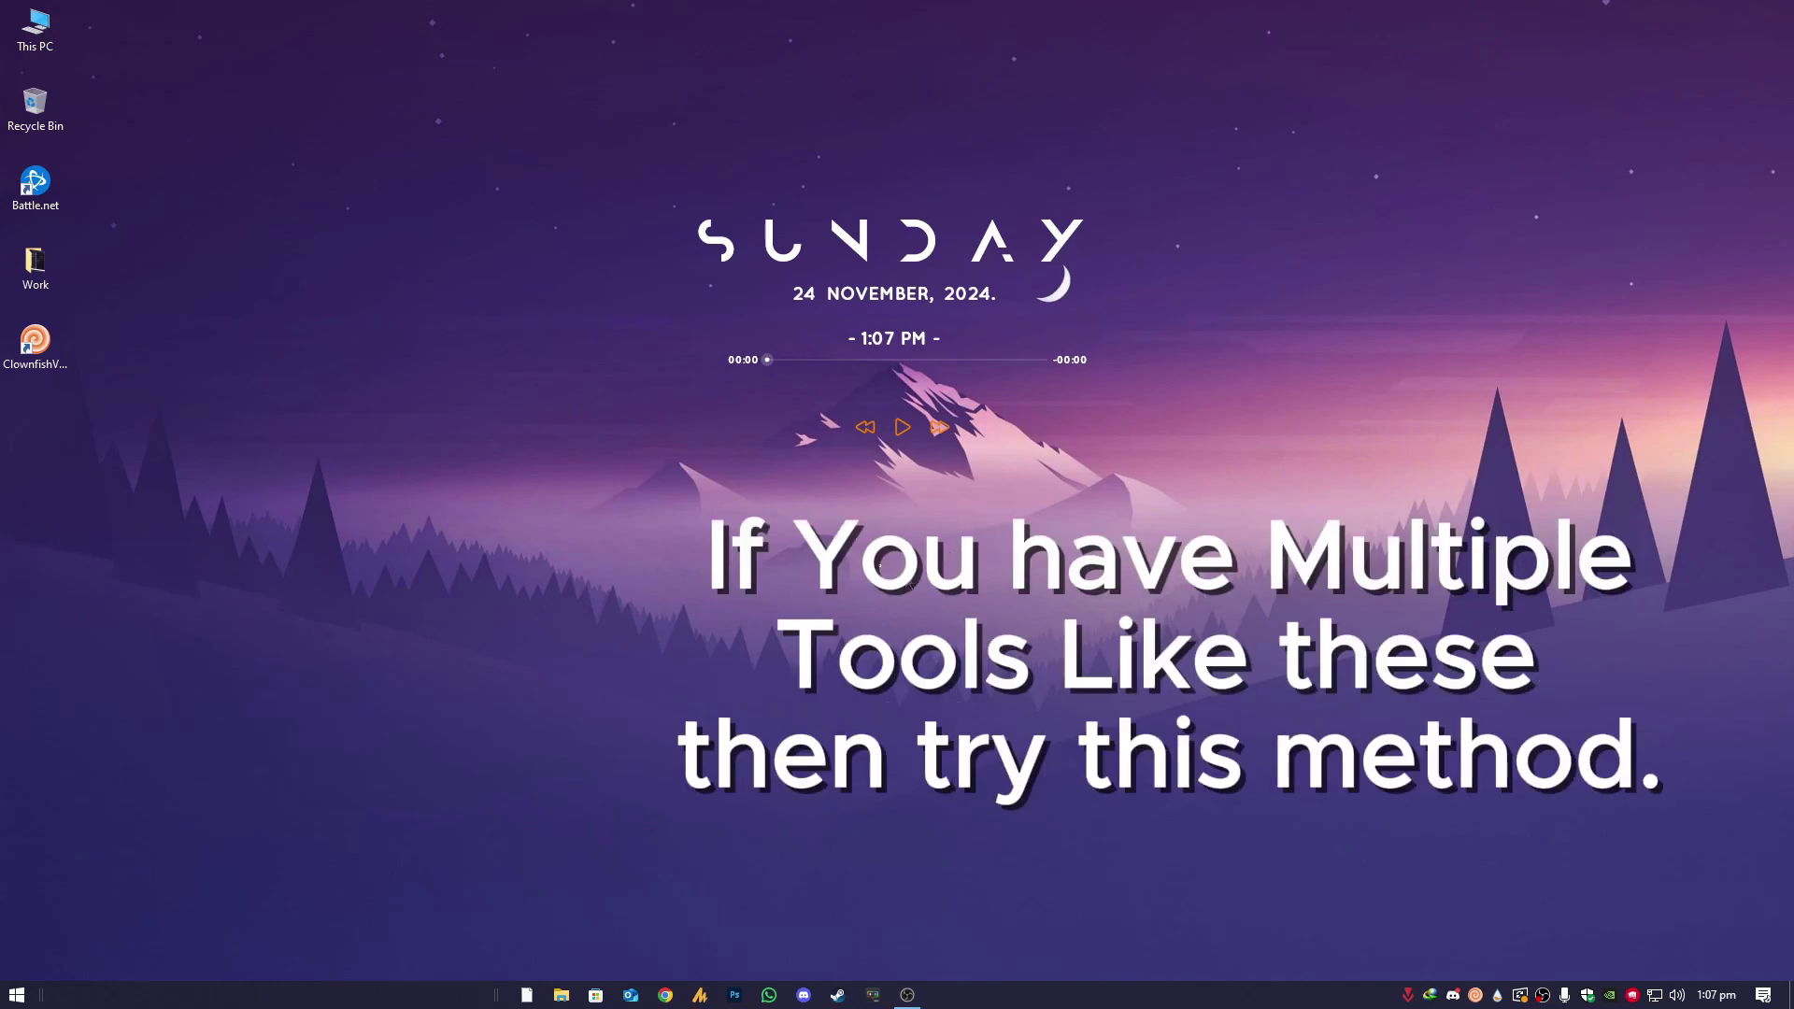
# Step: In Control Panel's installed programs, review DoYourData Super Eraser and OBS Studio uninstall options, then close it
pyautogui.click(18, 995)
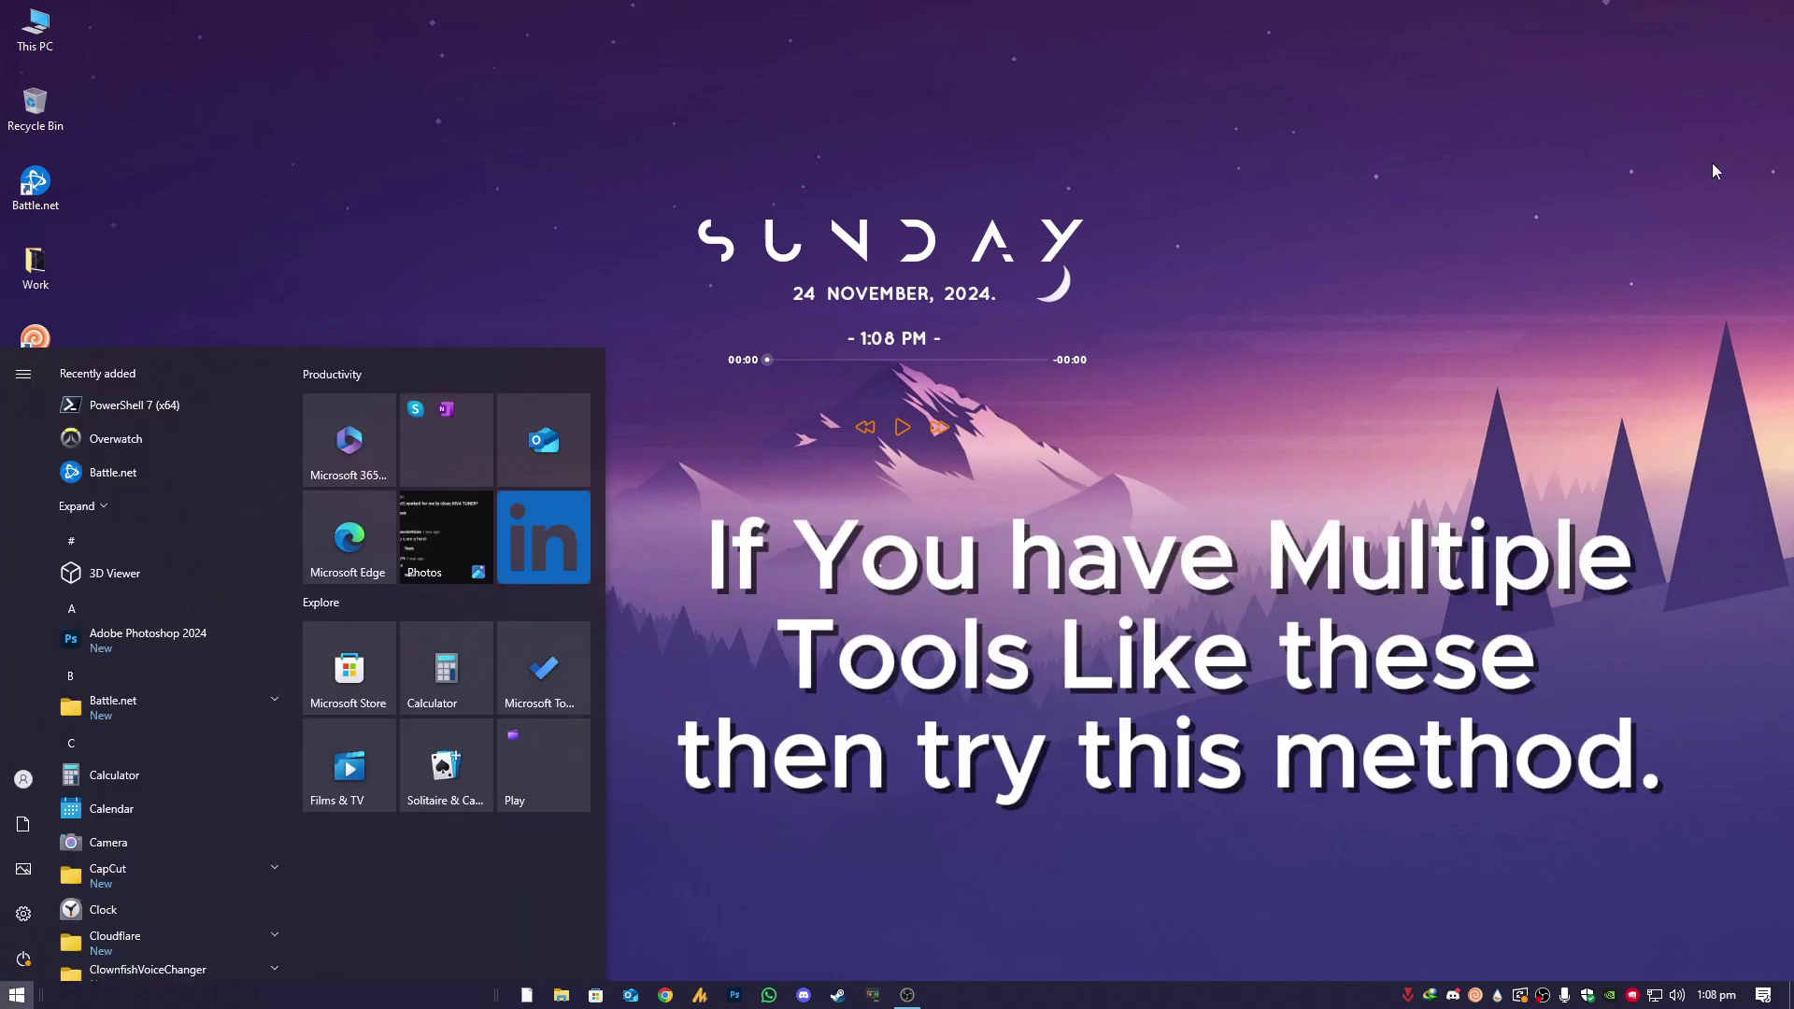
pyautogui.write('control')
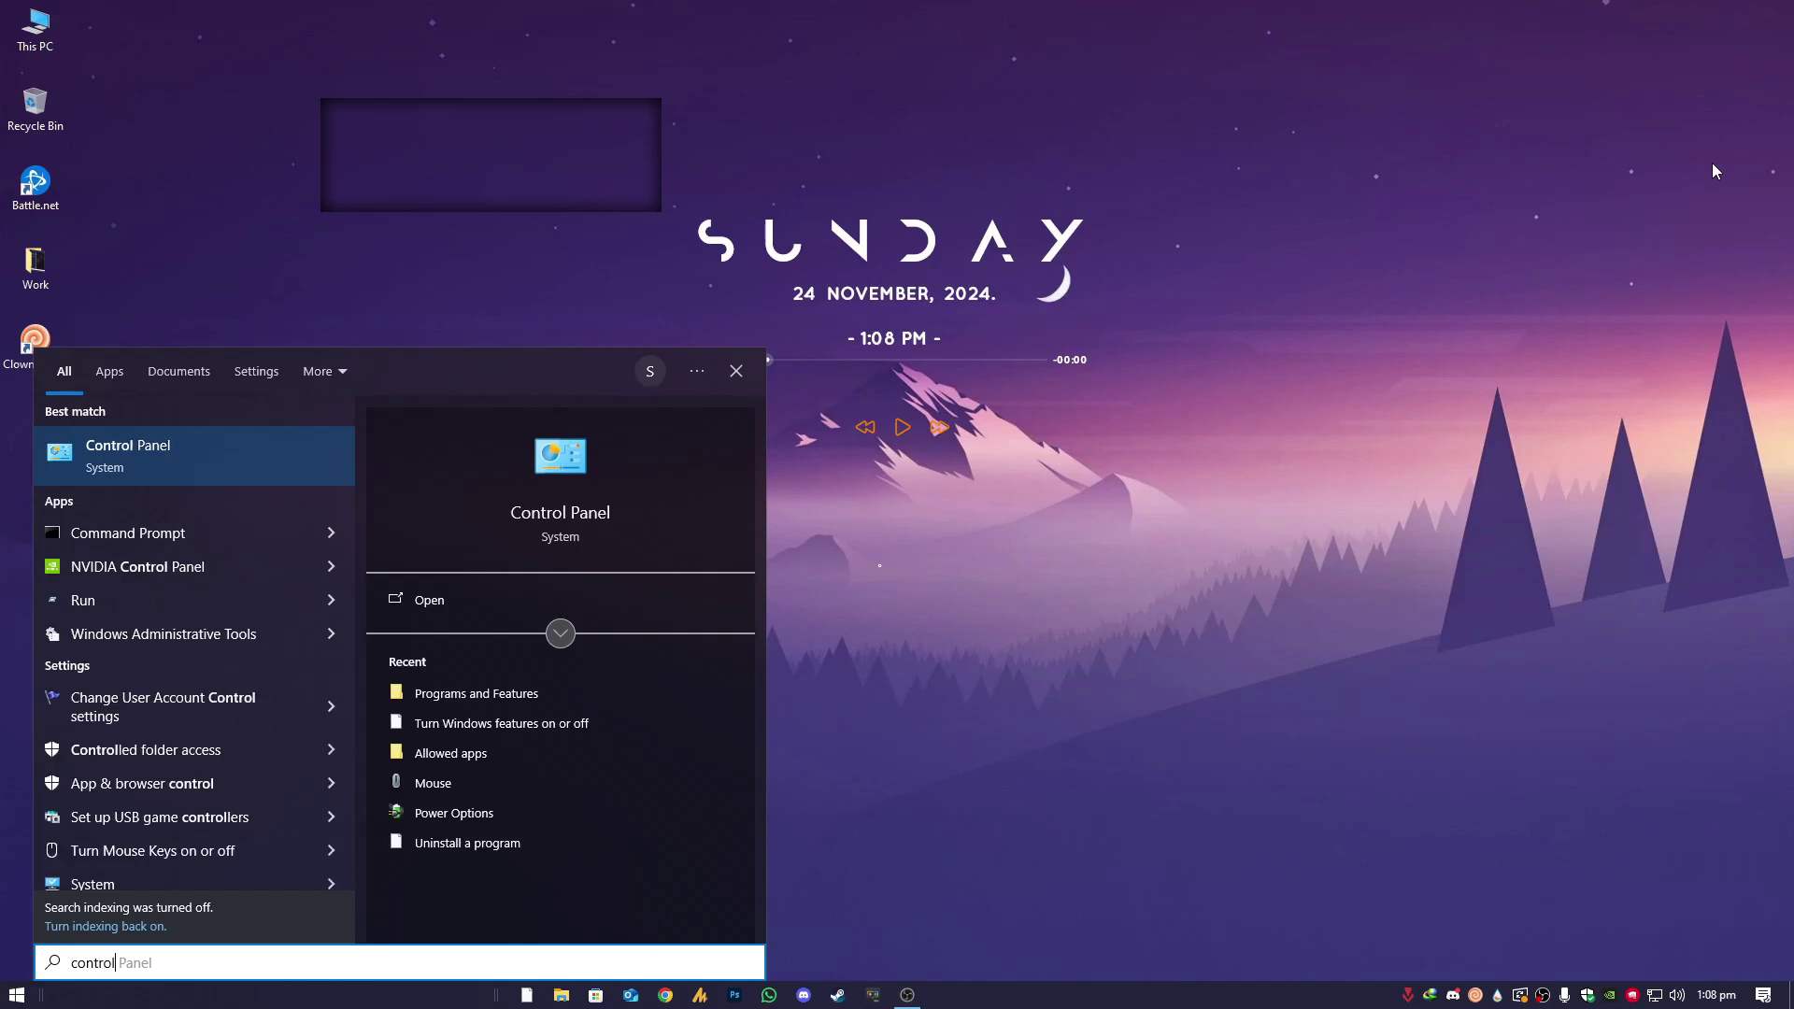
pyautogui.press('Return')
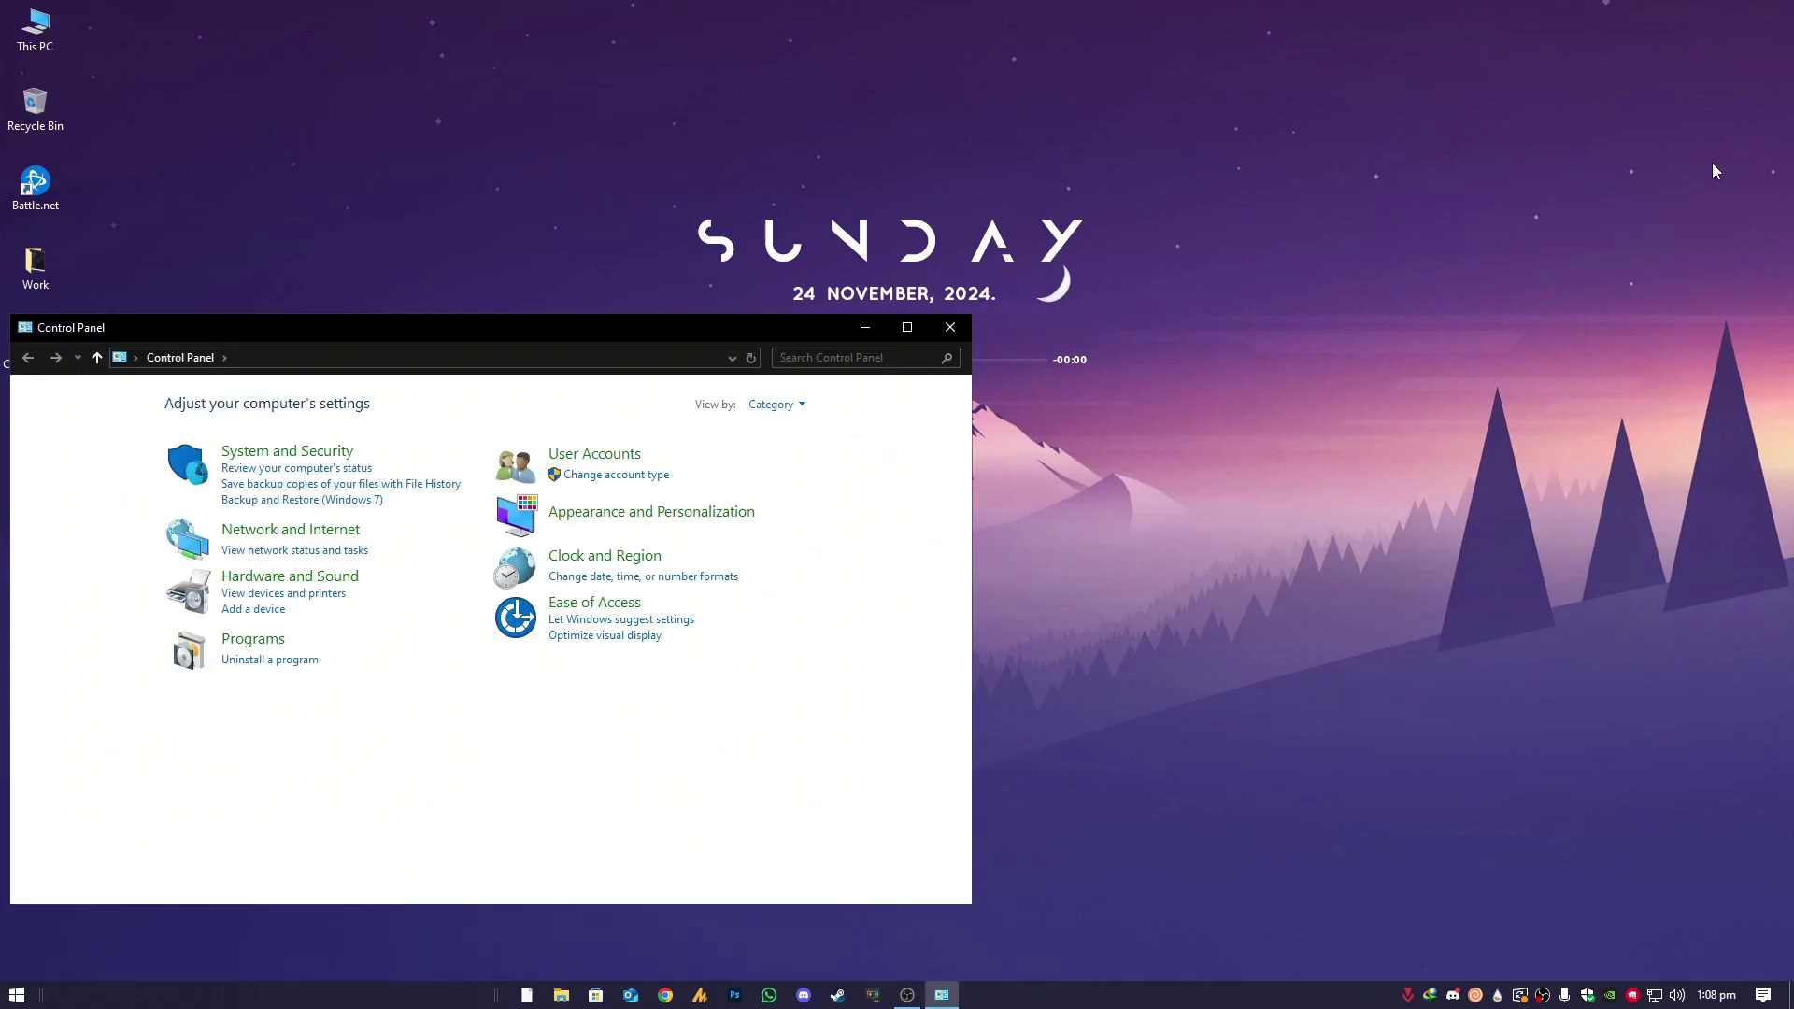
pyautogui.click(275, 659)
pyautogui.click(309, 643)
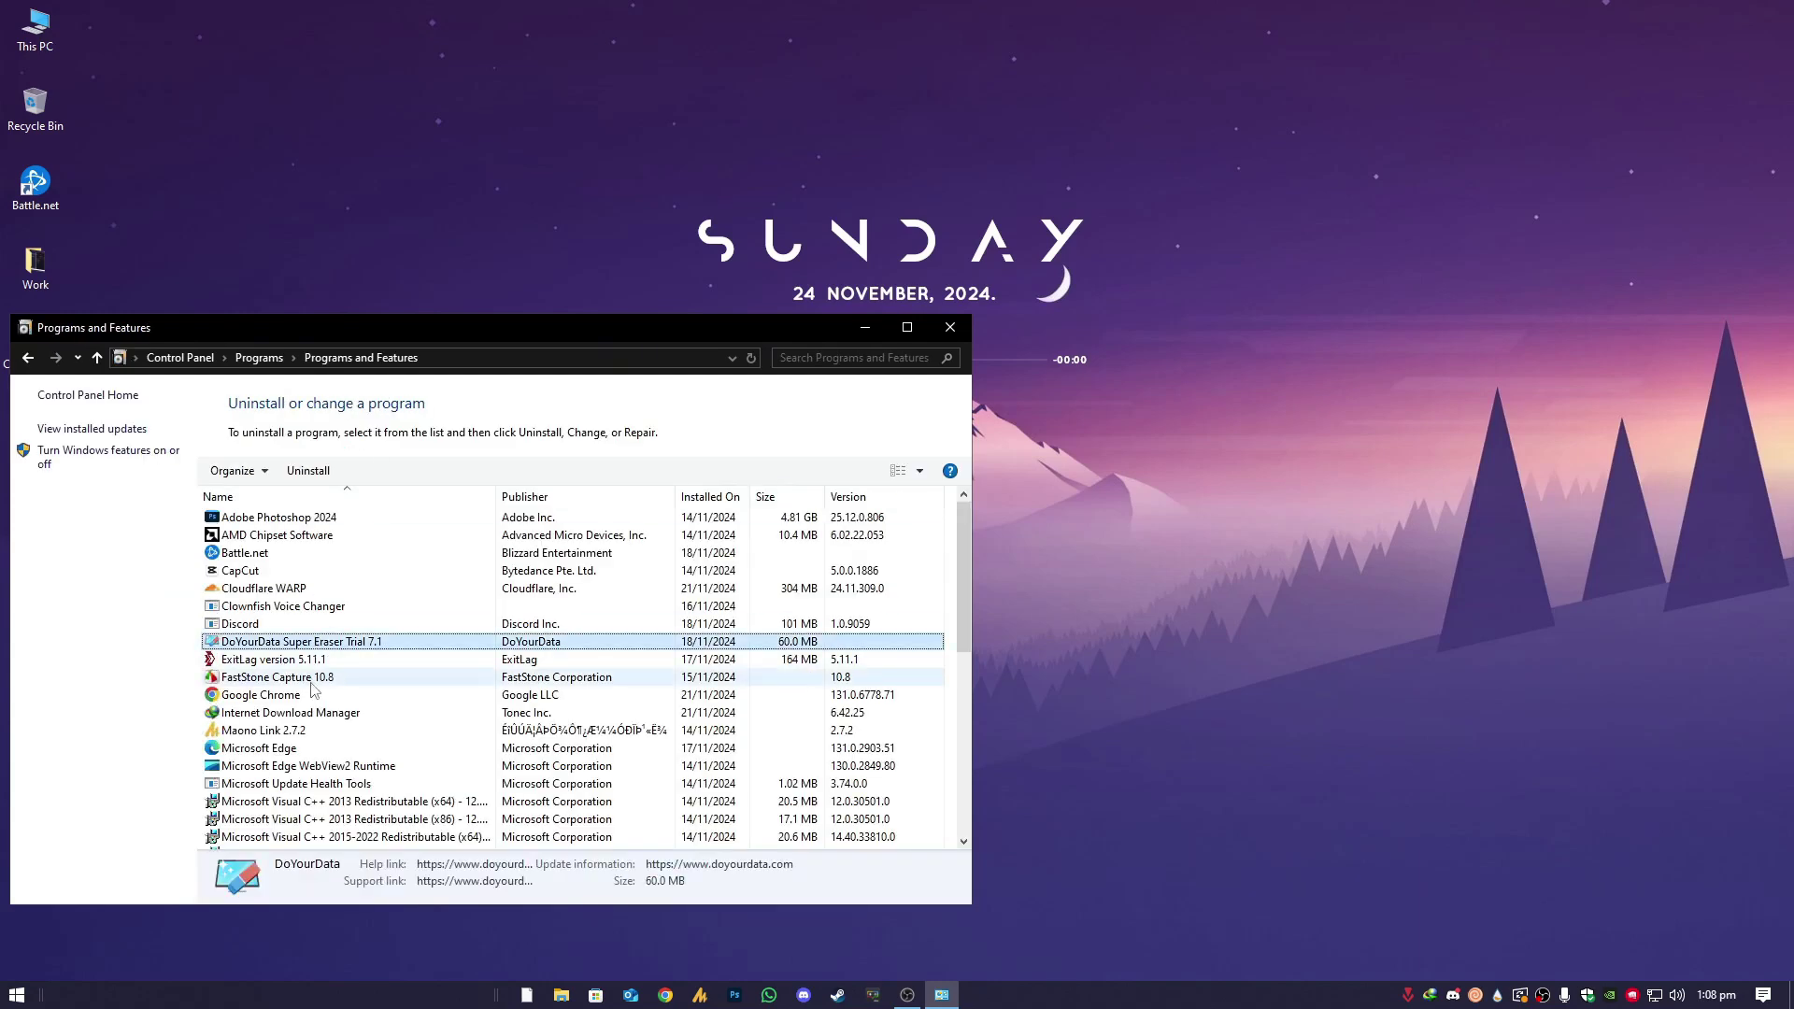
pyautogui.scroll(-2, 312, 687)
pyautogui.scroll(-4, 311, 688)
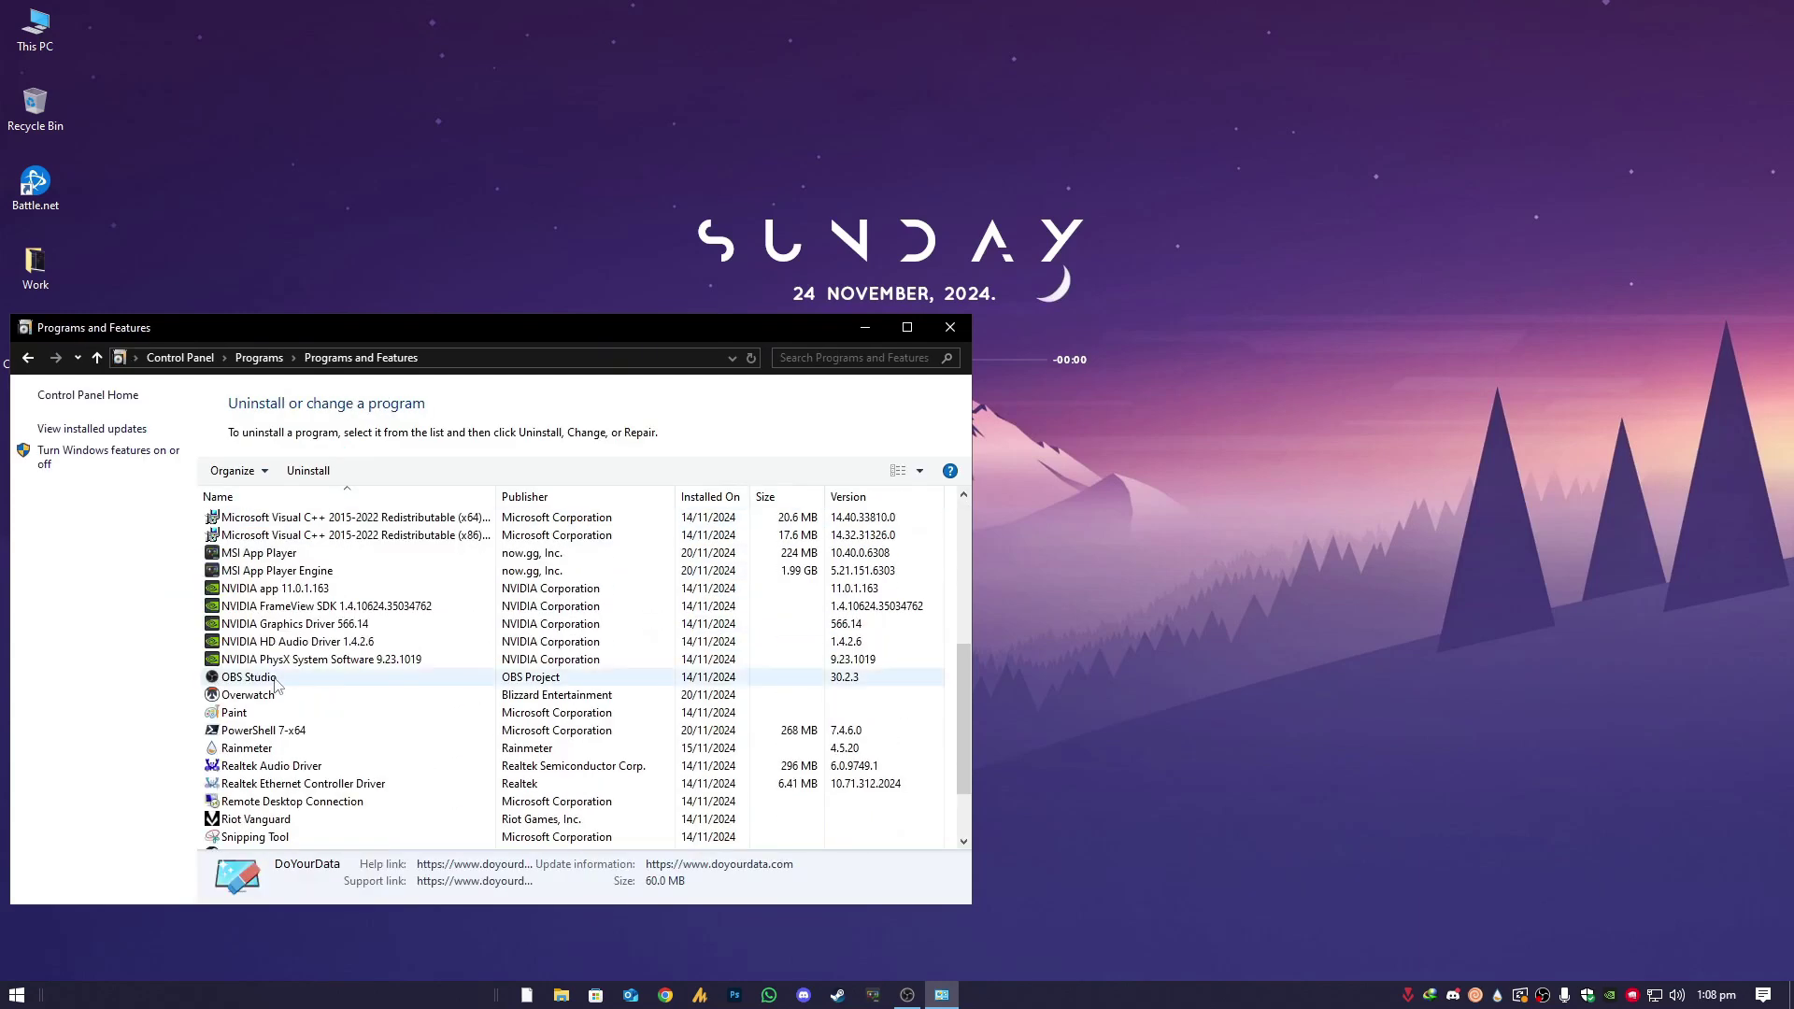
pyautogui.rightClick(277, 682)
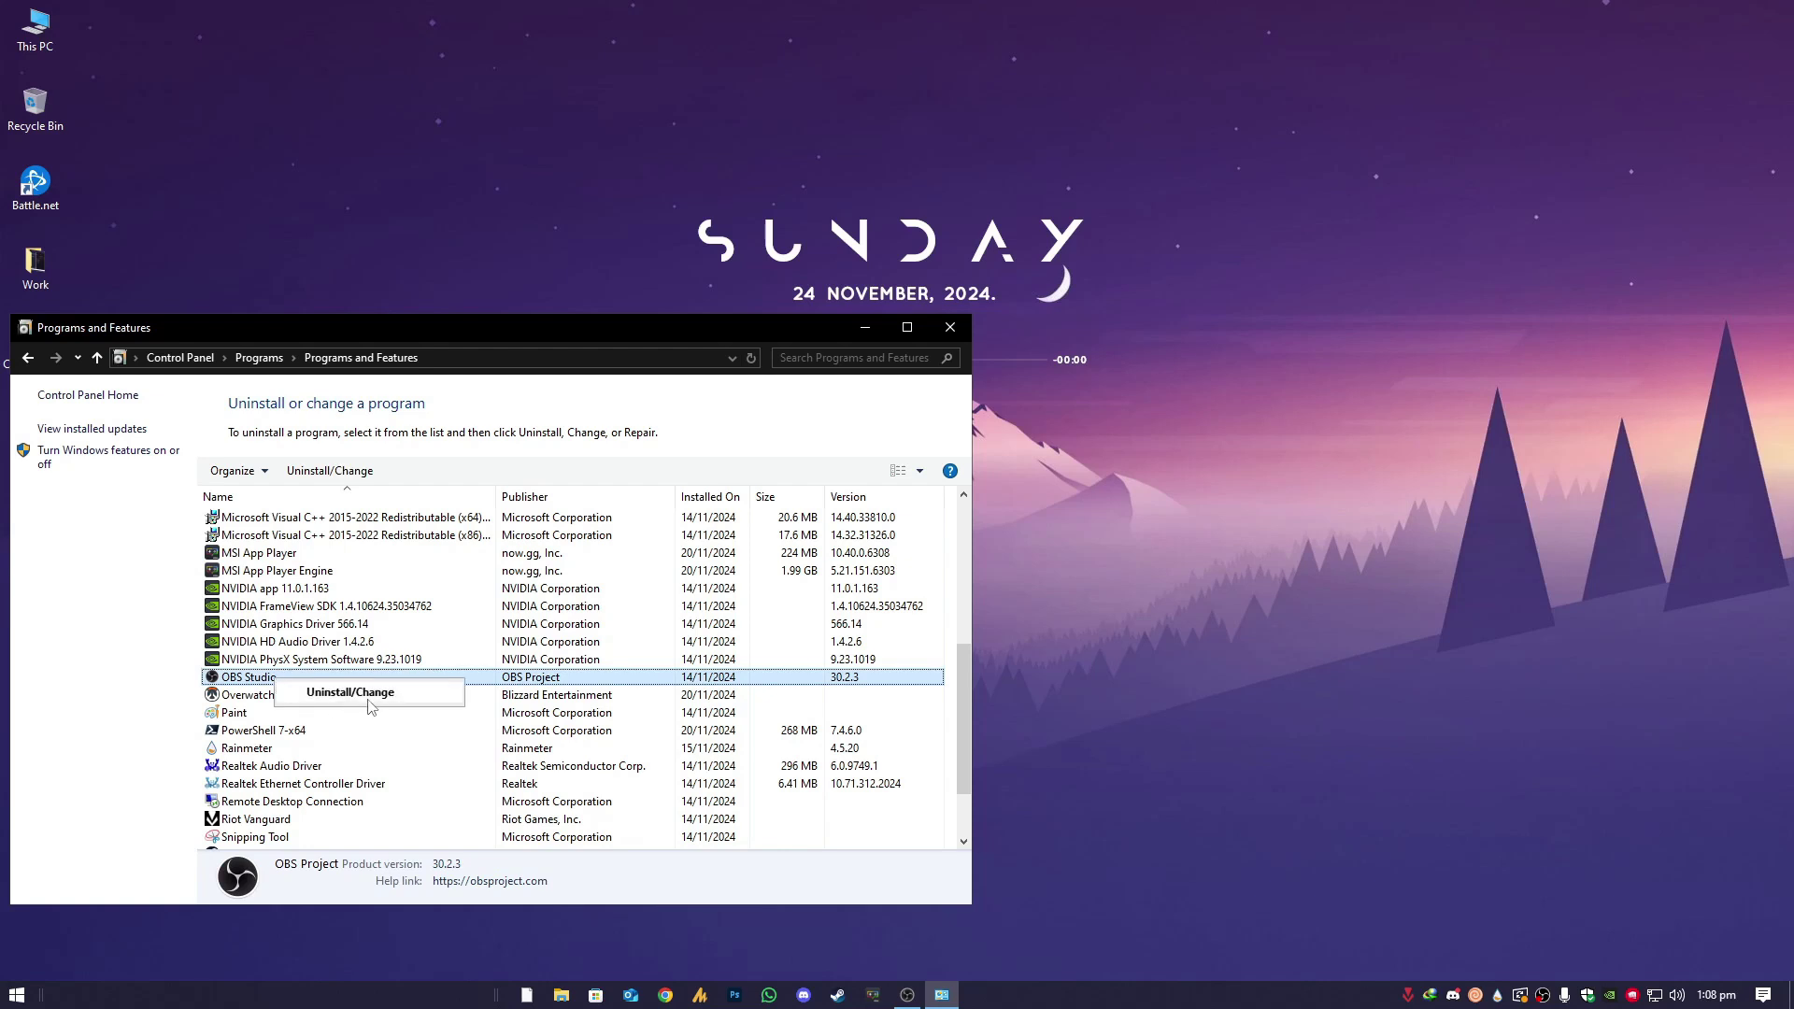
pyautogui.click(945, 334)
pyautogui.click(947, 334)
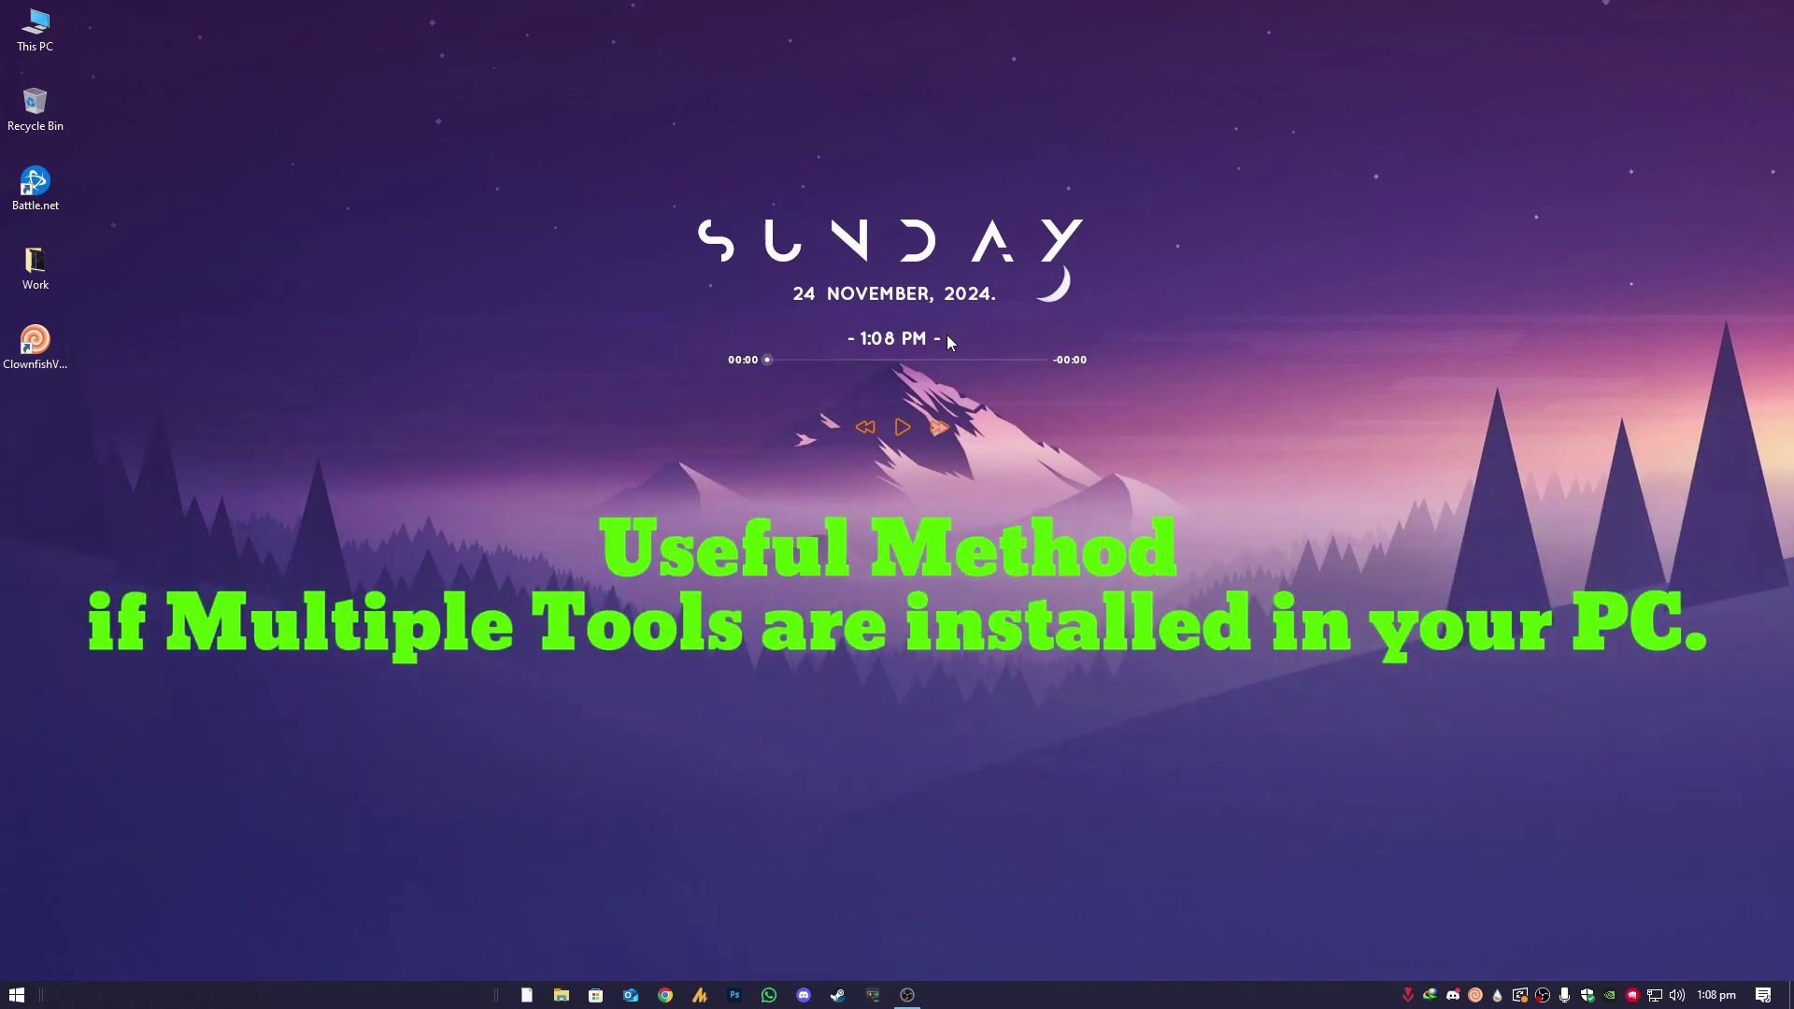
# Step: Run msconfig and list services with all Microsoft services hidden
pyautogui.press('super+r')
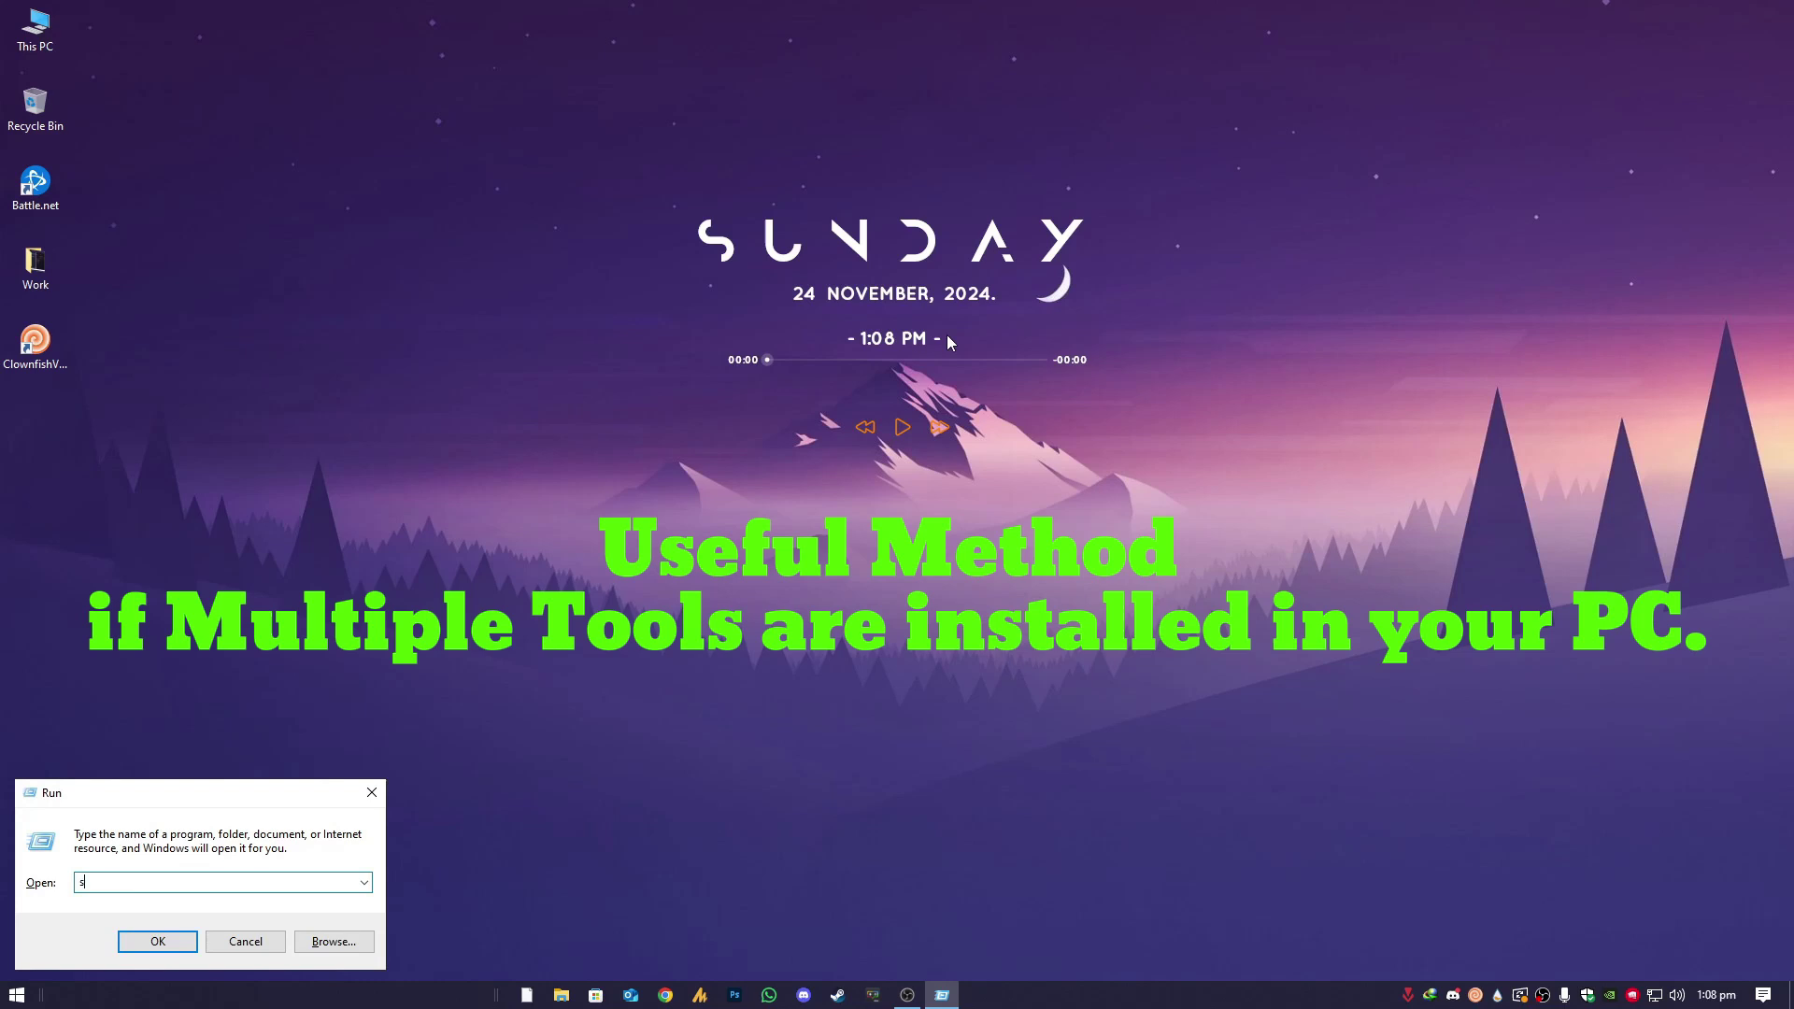
pyautogui.write('%appdata%')
pyautogui.press('Return')
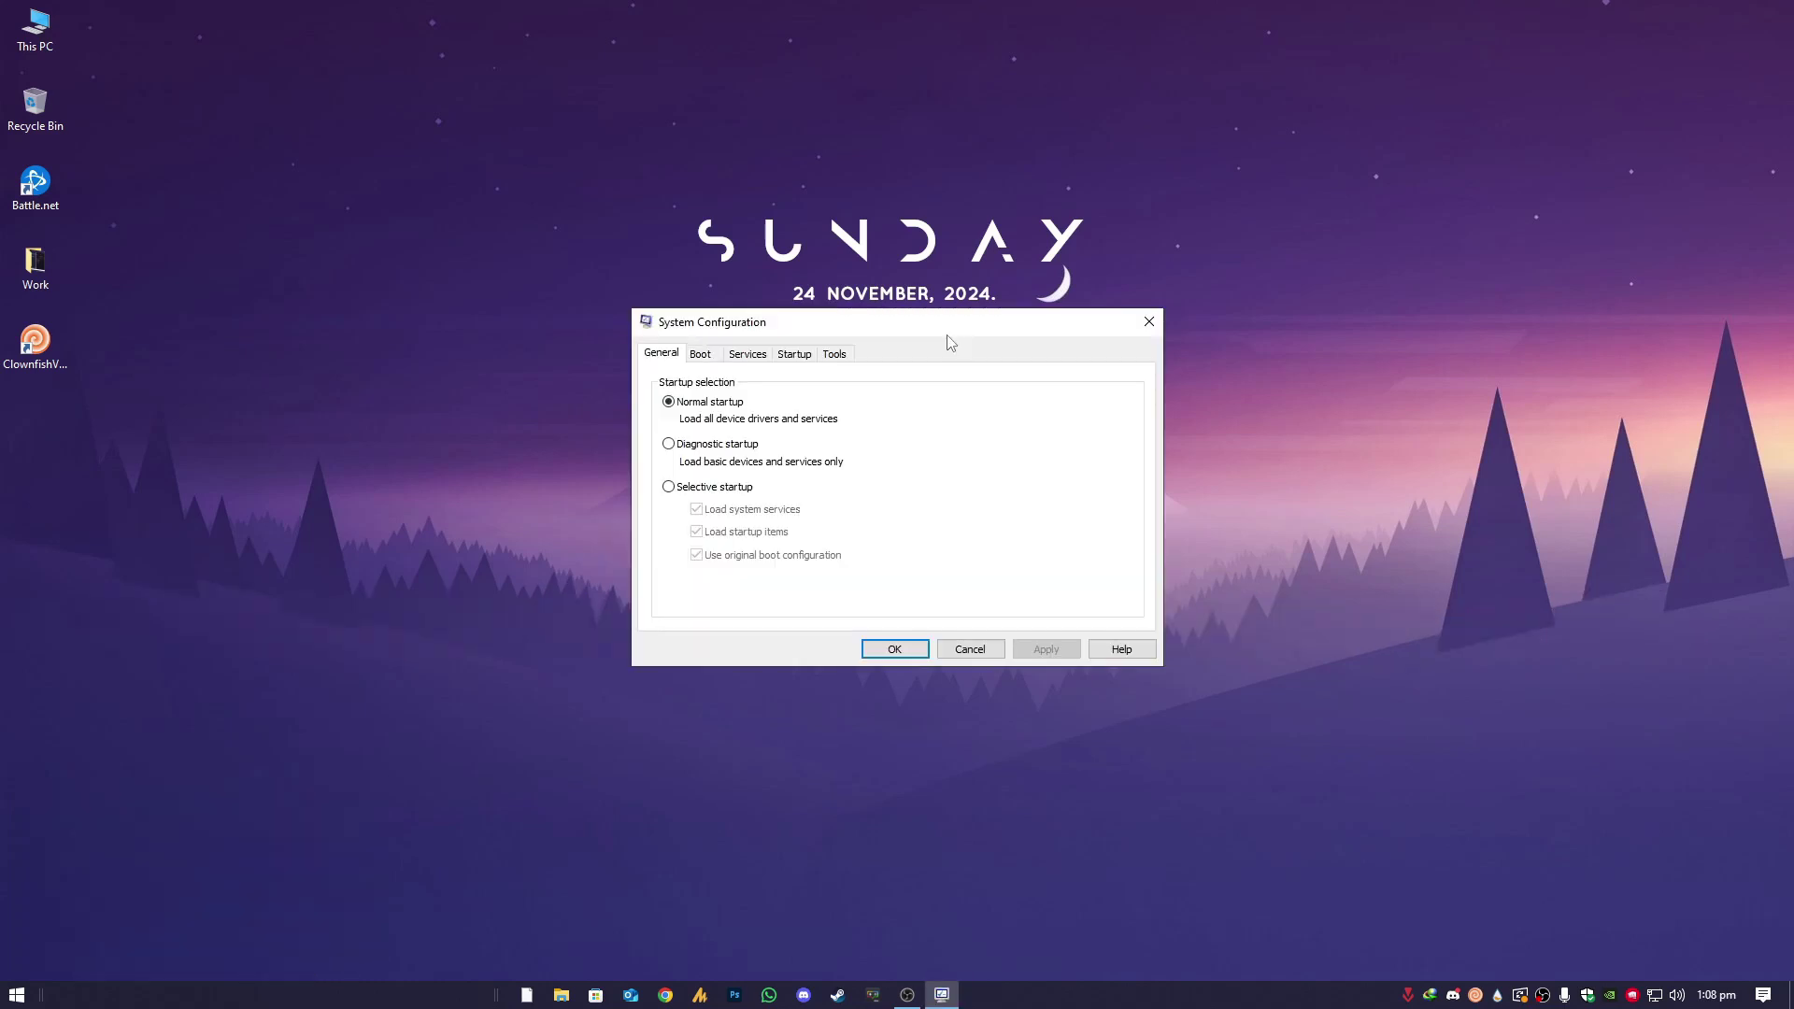
pyautogui.click(748, 354)
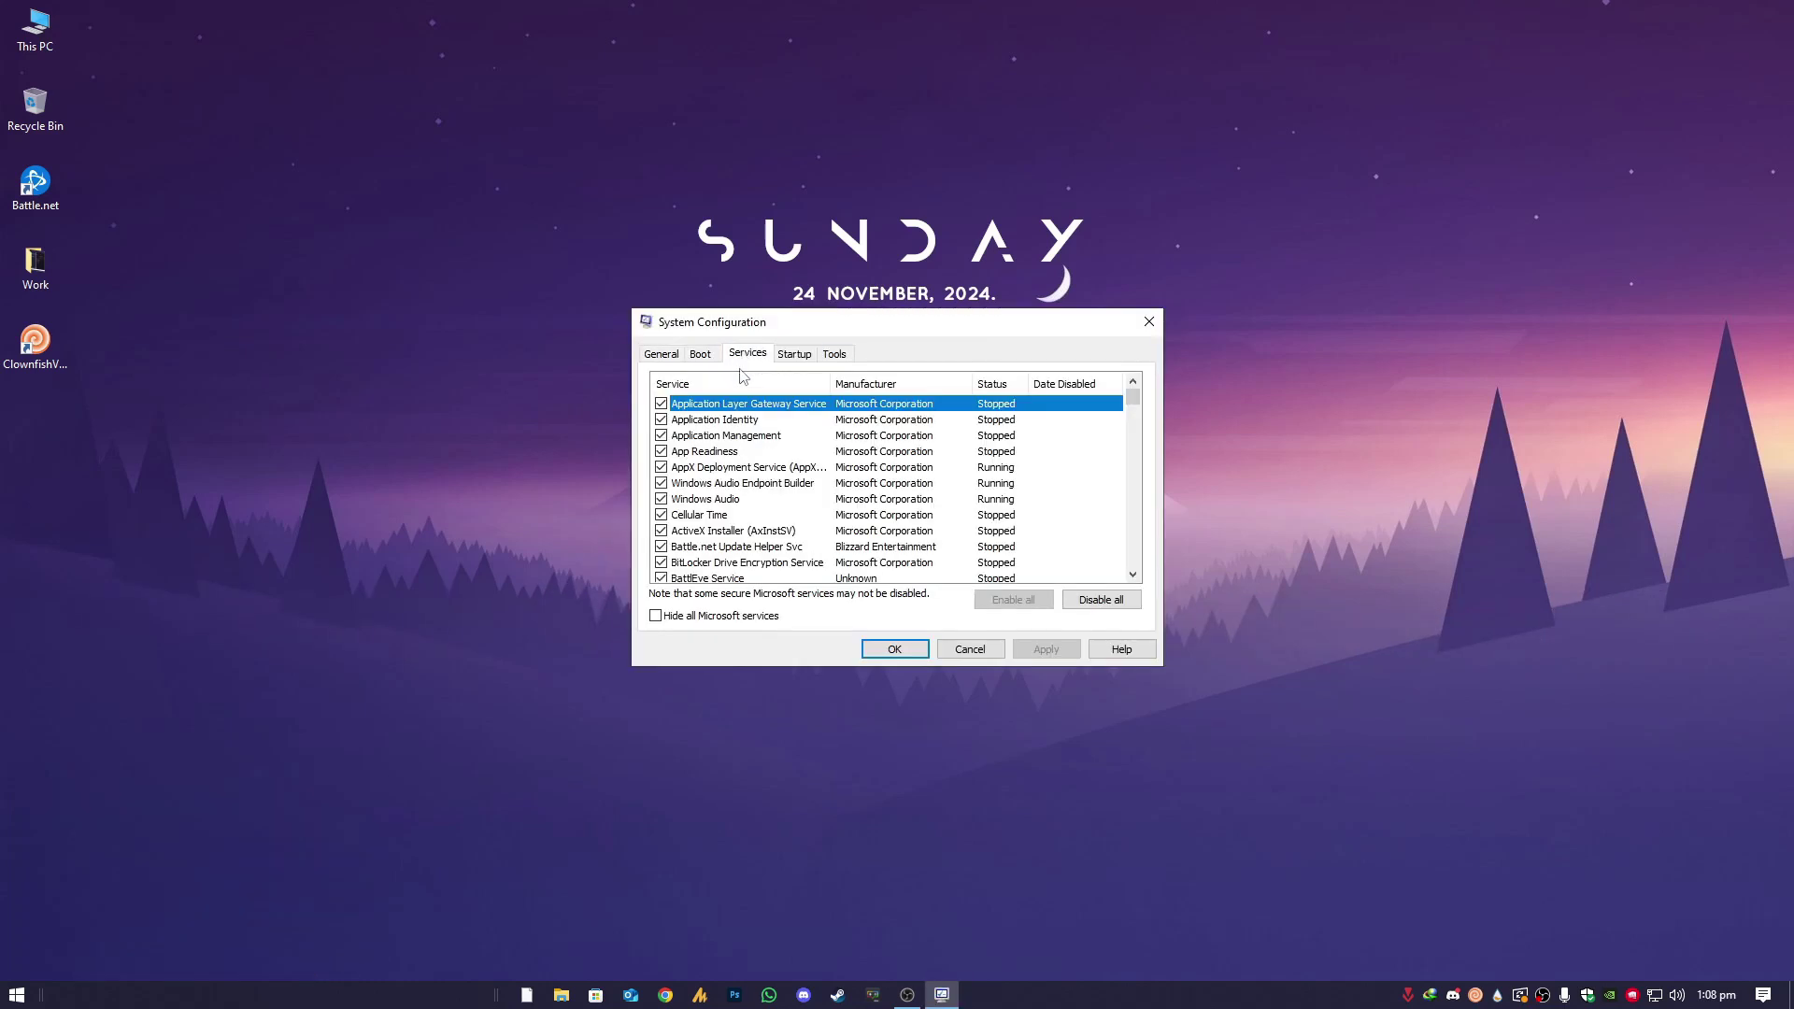
pyautogui.click(656, 619)
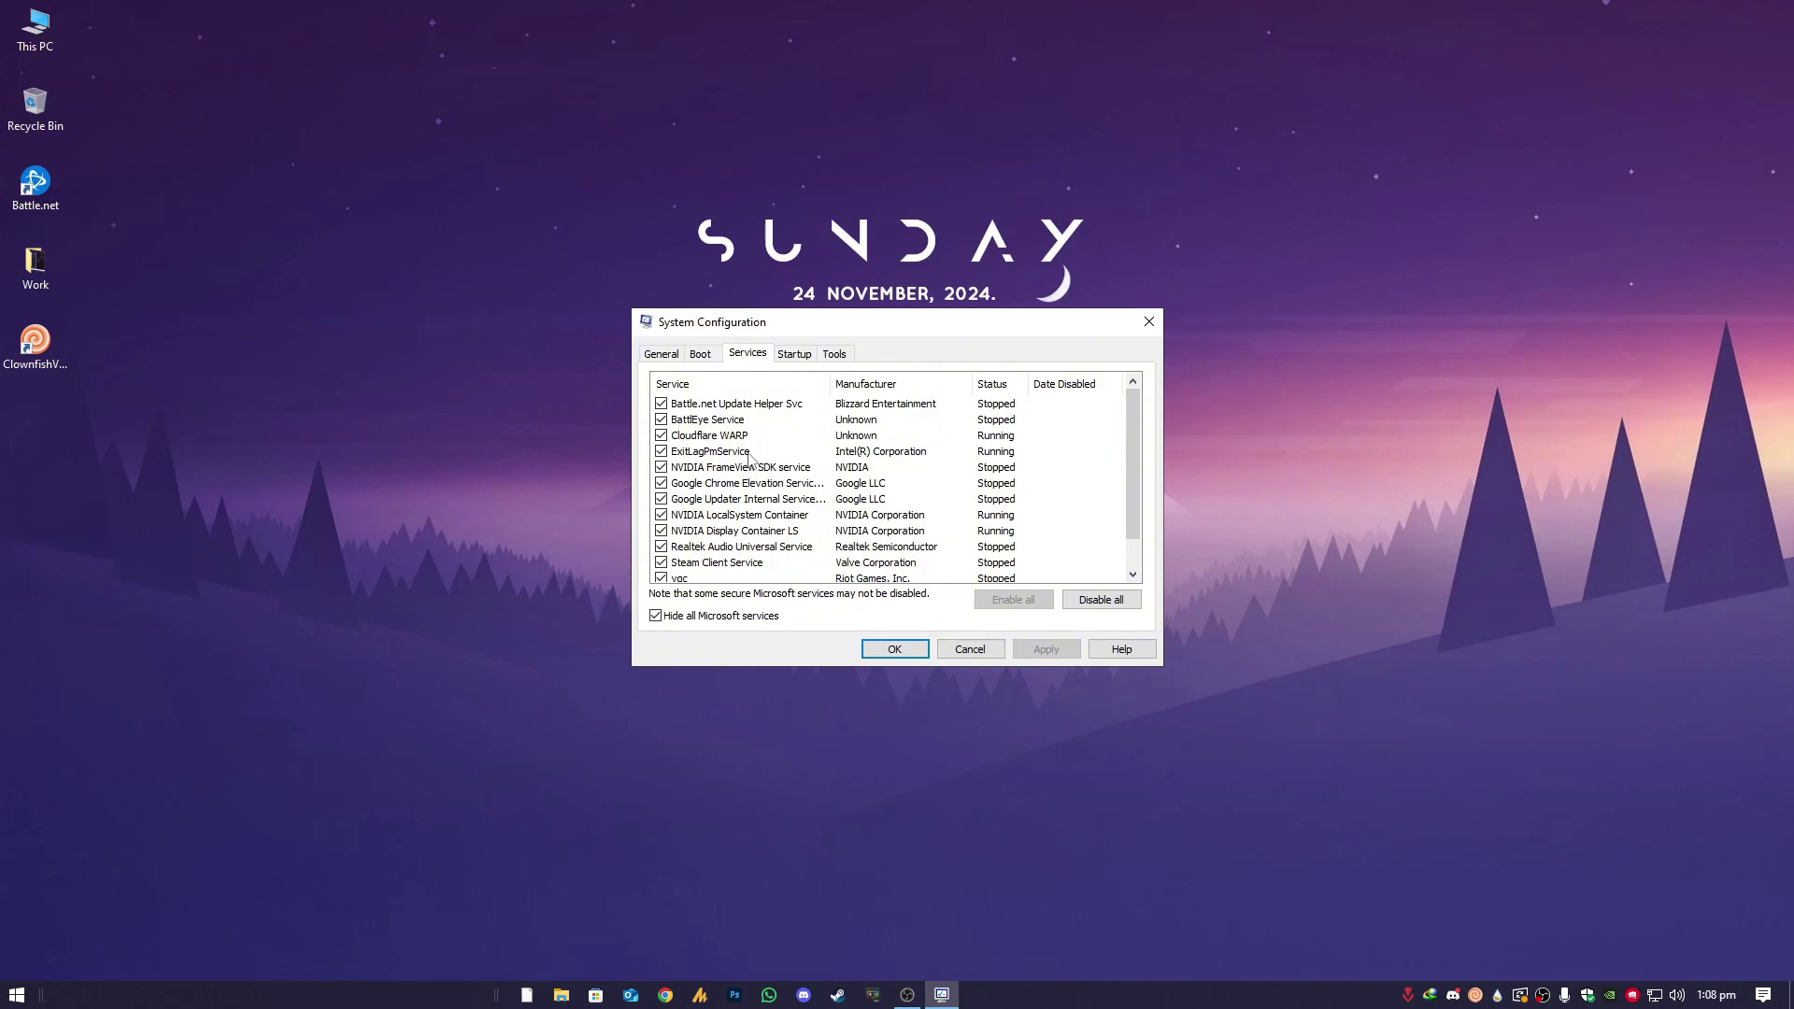
# Step: Disable the non-Microsoft services such as Battle.net Update Helper and BattlEye, keeping vgc enabled
pyautogui.click(733, 407)
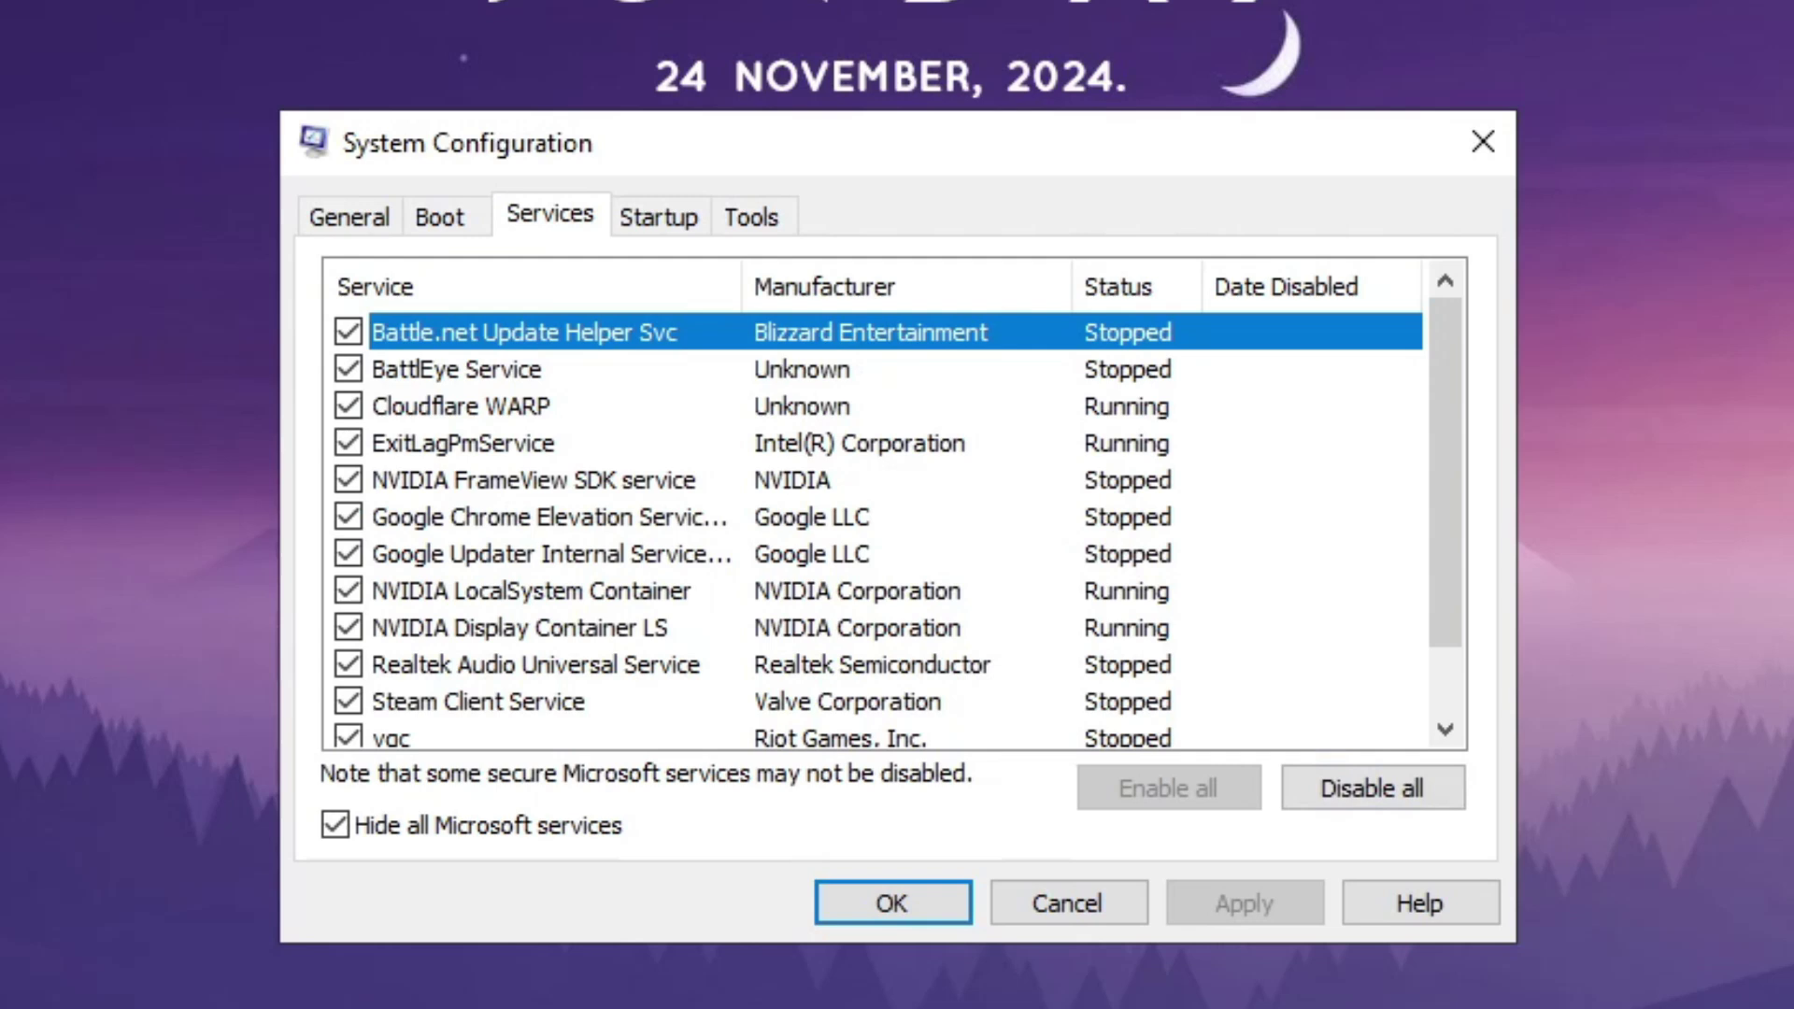
pyautogui.click(538, 373)
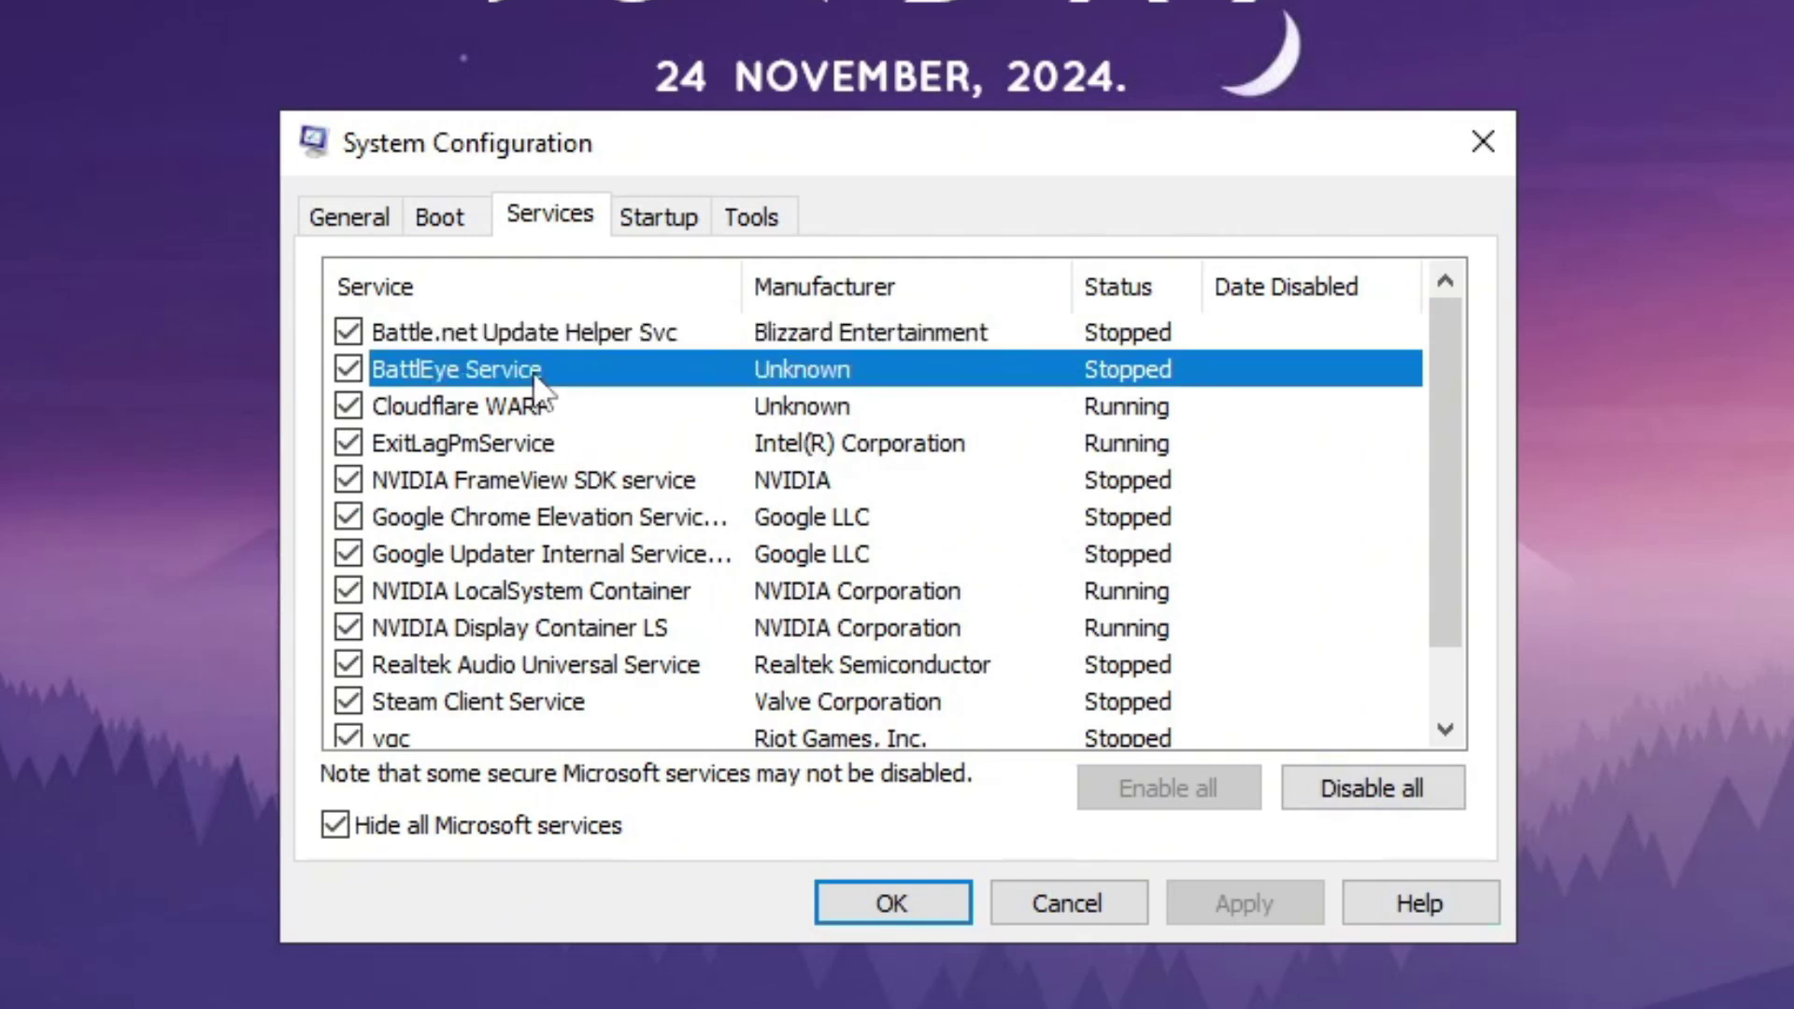
pyautogui.click(493, 410)
pyautogui.click(567, 445)
pyautogui.click(596, 518)
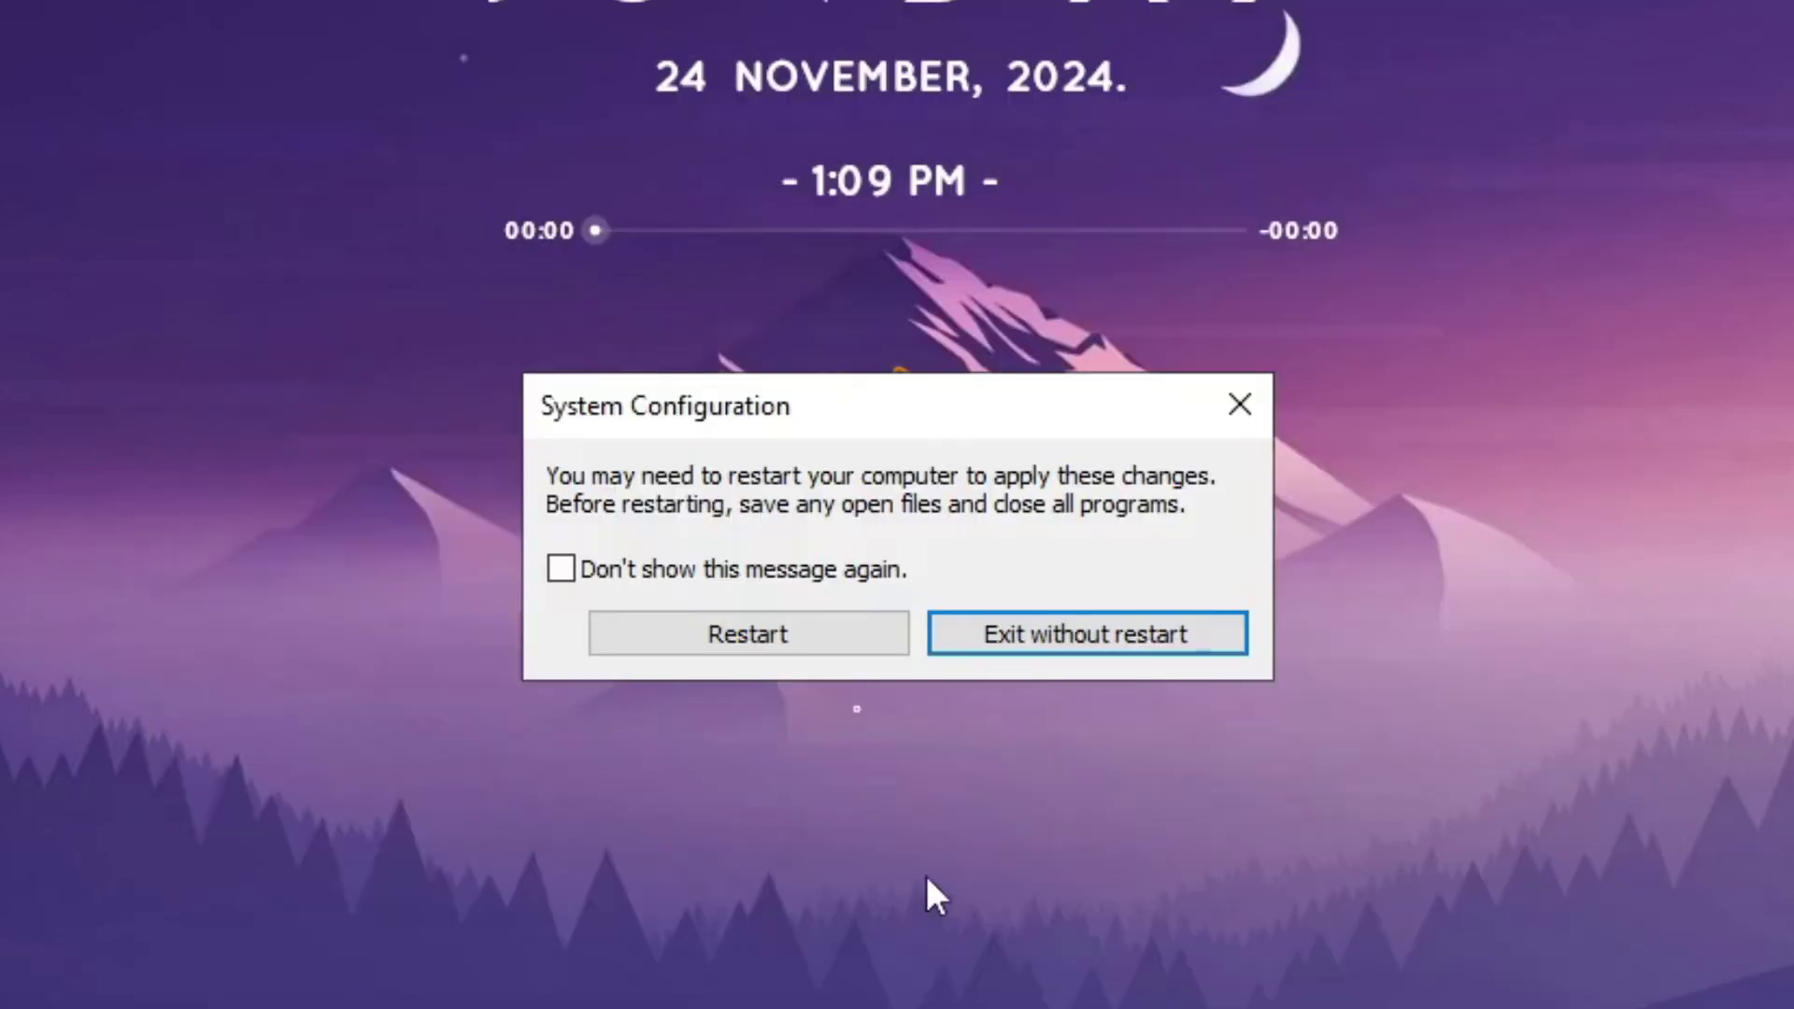
# Step: Tick 'Don't show this message again' and exit the restart prompt without restarting
pyautogui.click(700, 560)
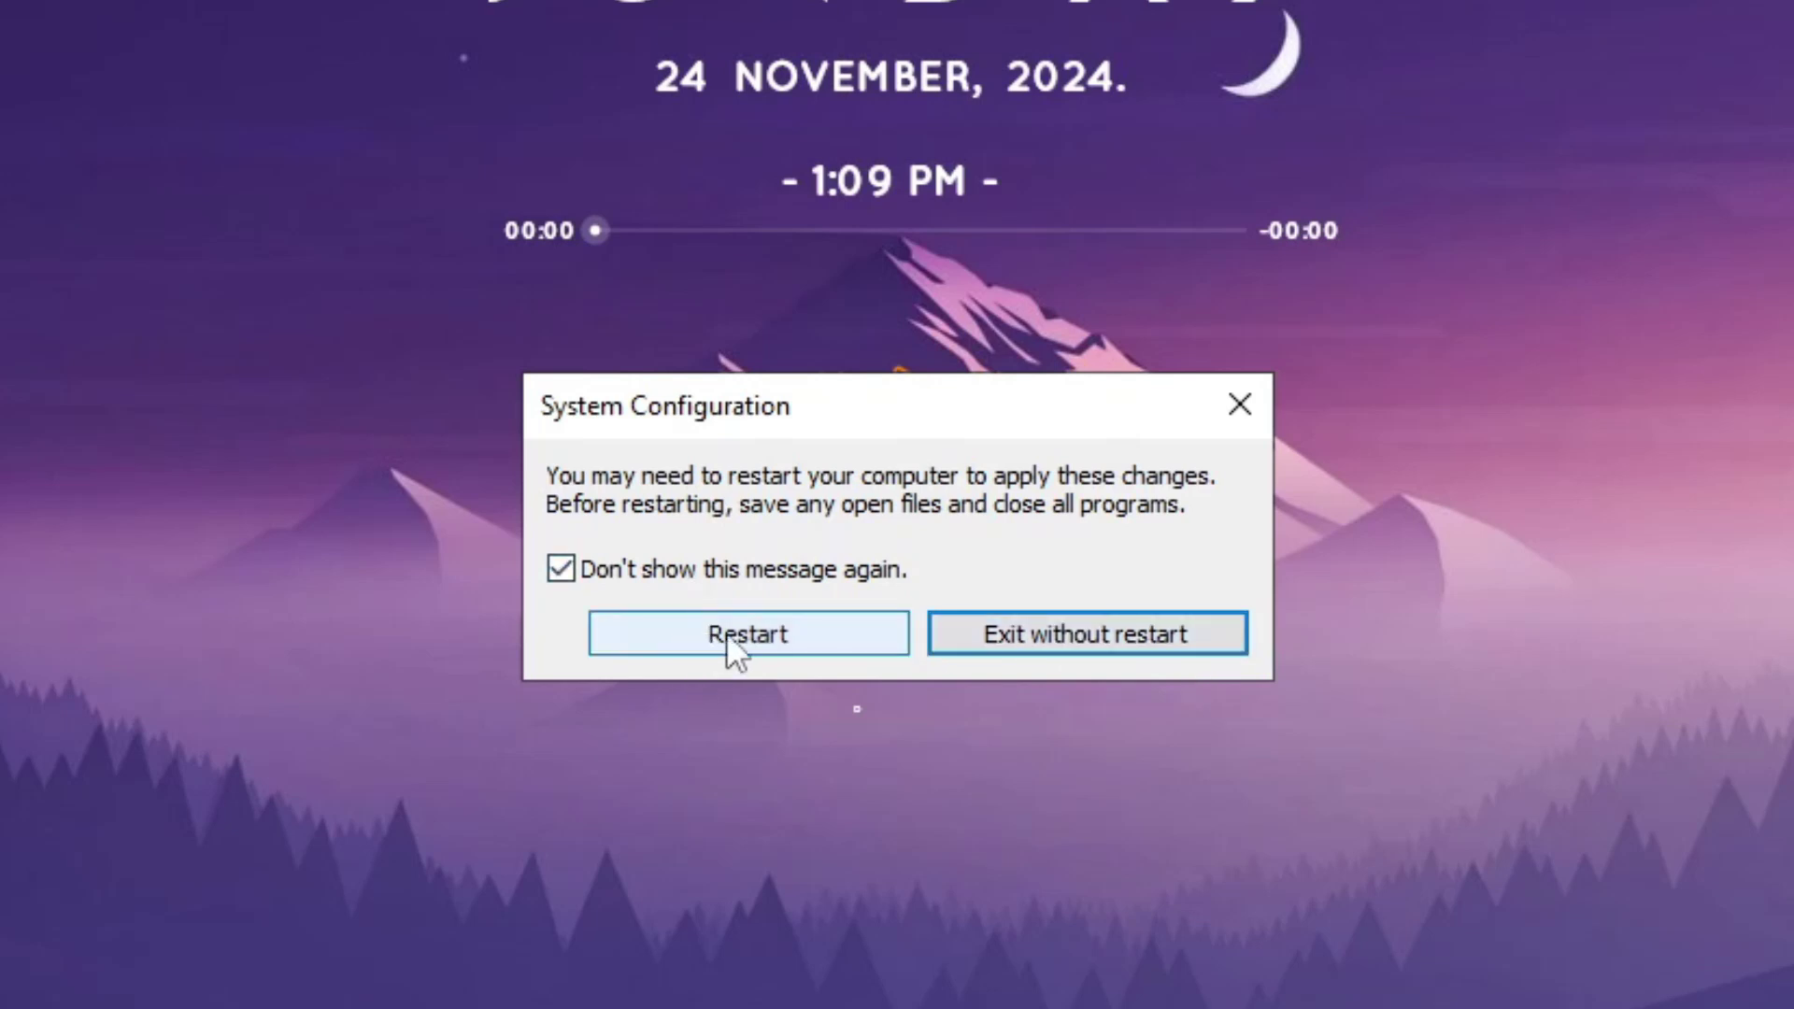
pyautogui.click(1185, 647)
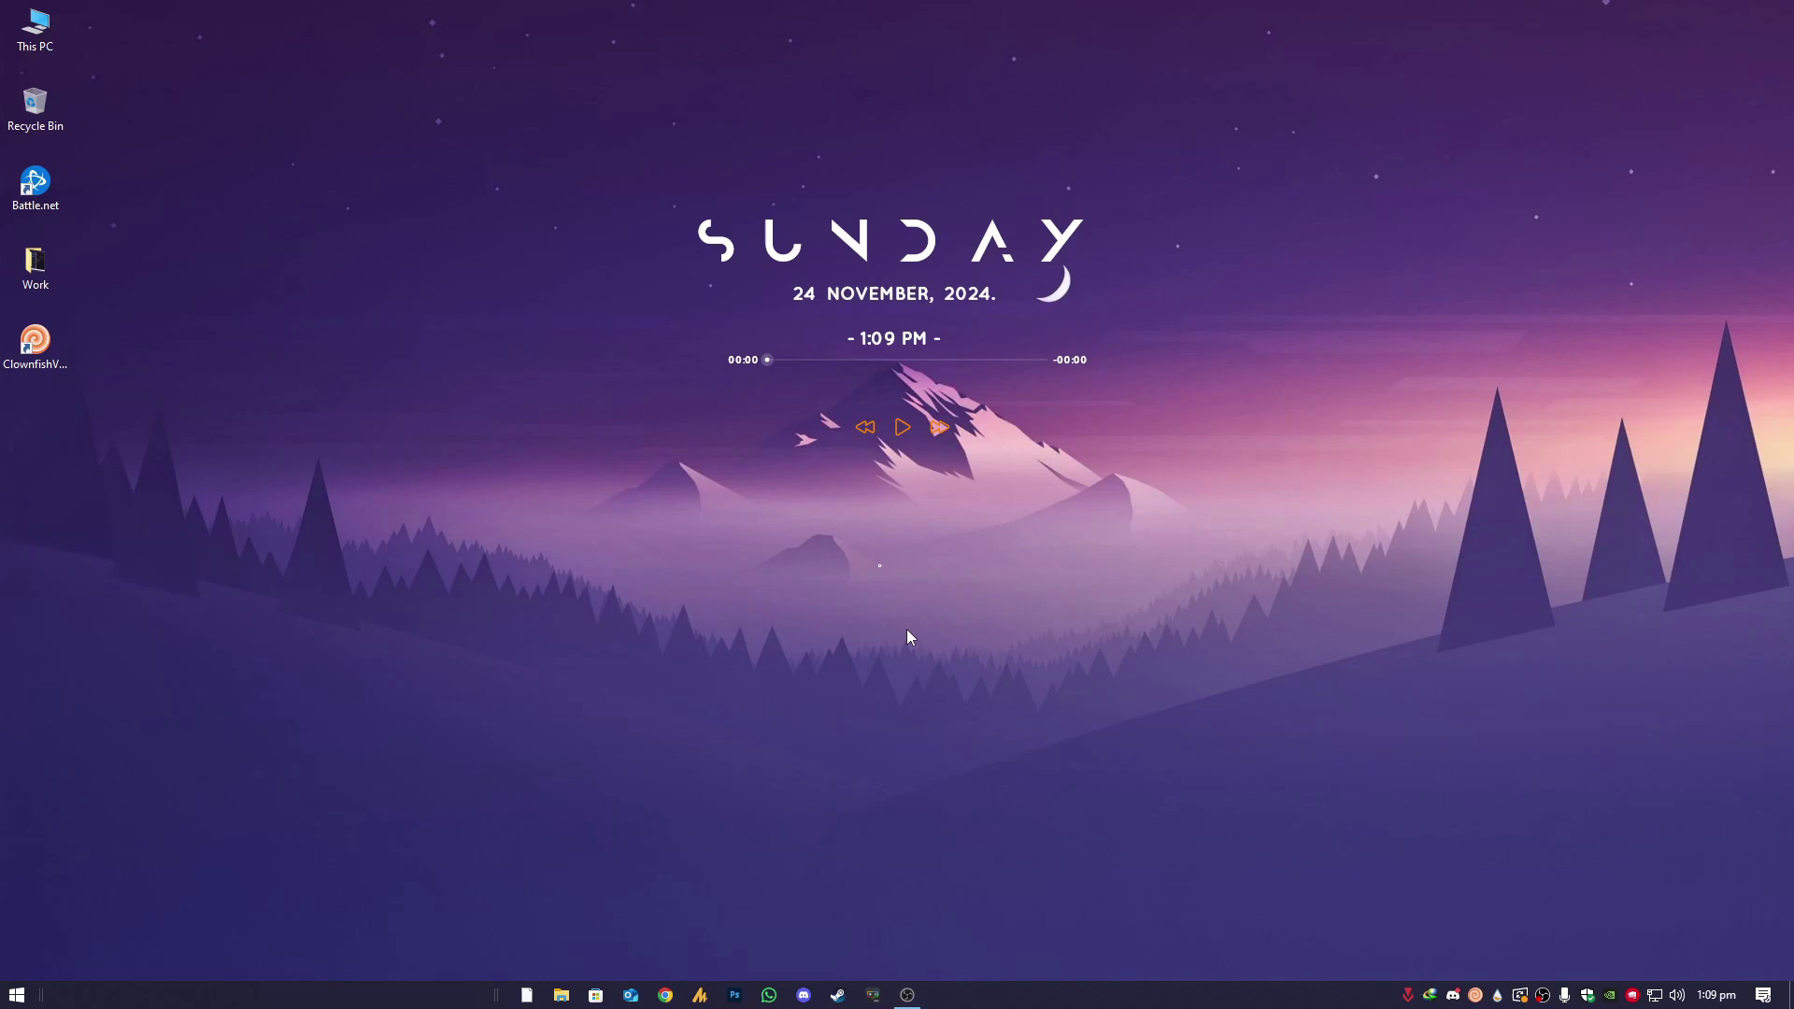
# Step: Launch Disk Cleanup from Local Disk (C:) Properties, then close Properties and File Explorer
pyautogui.doubleClick(45, 35)
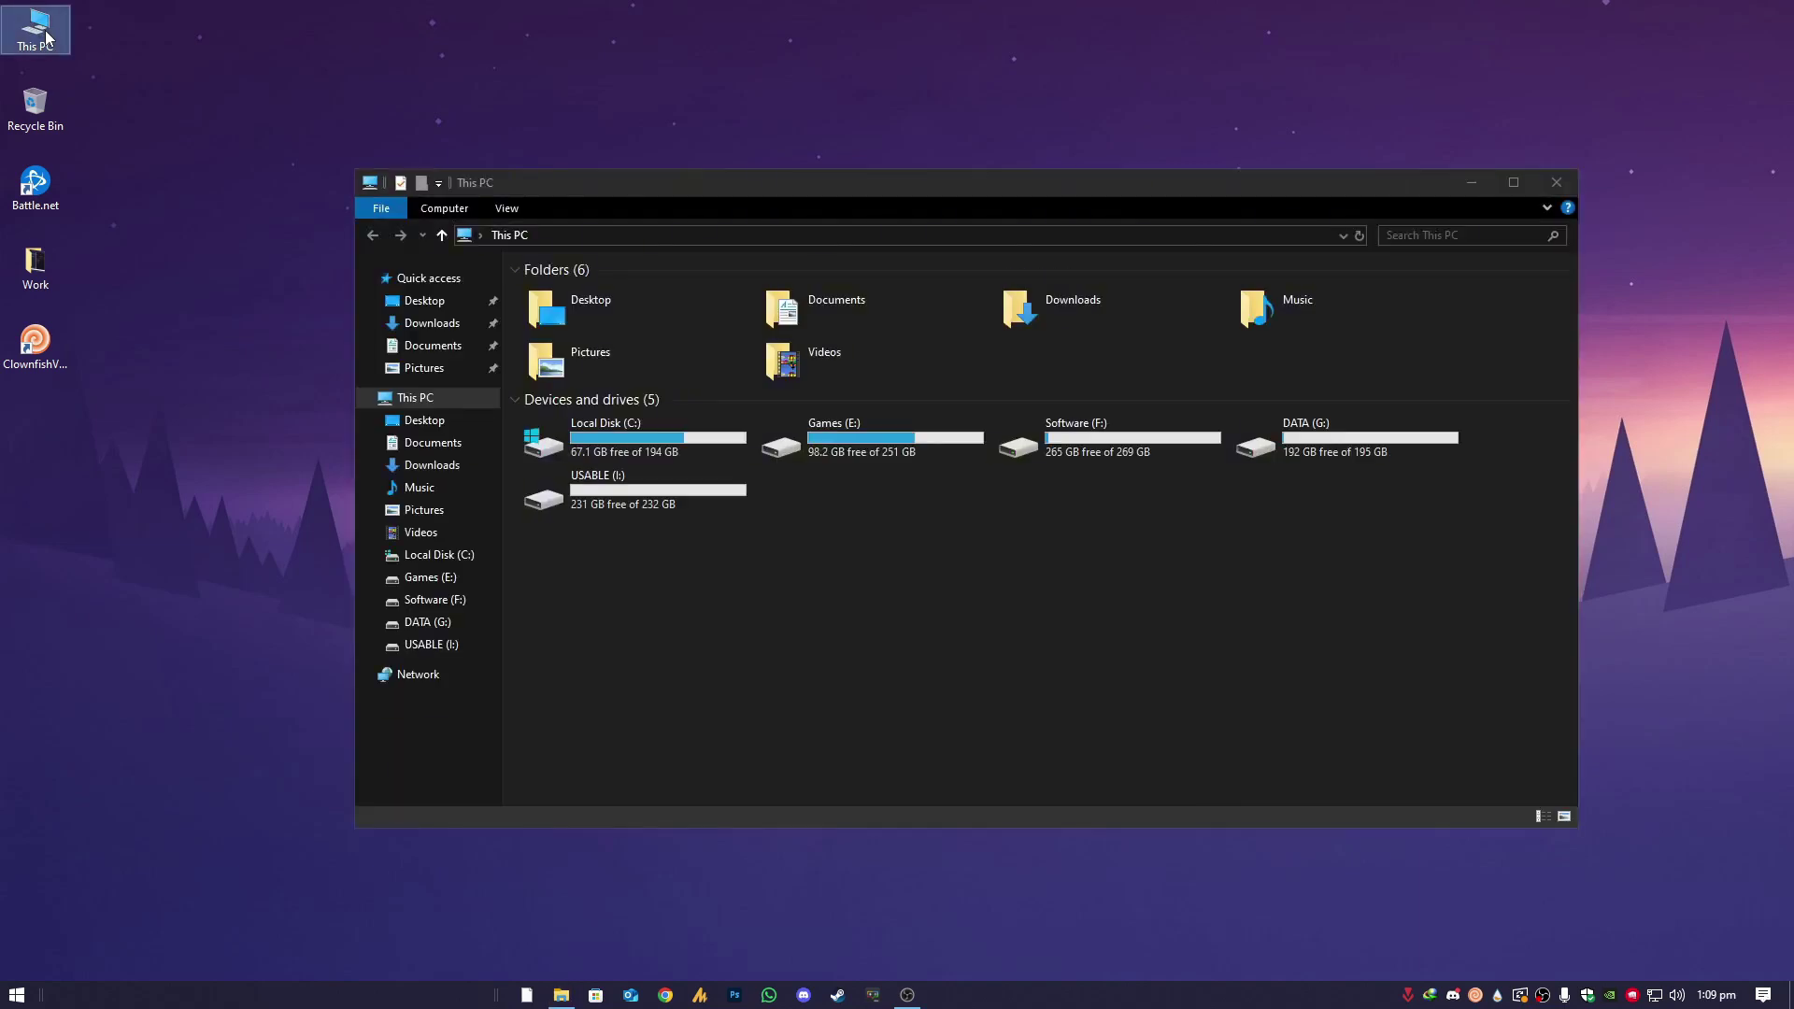
pyautogui.click(626, 429)
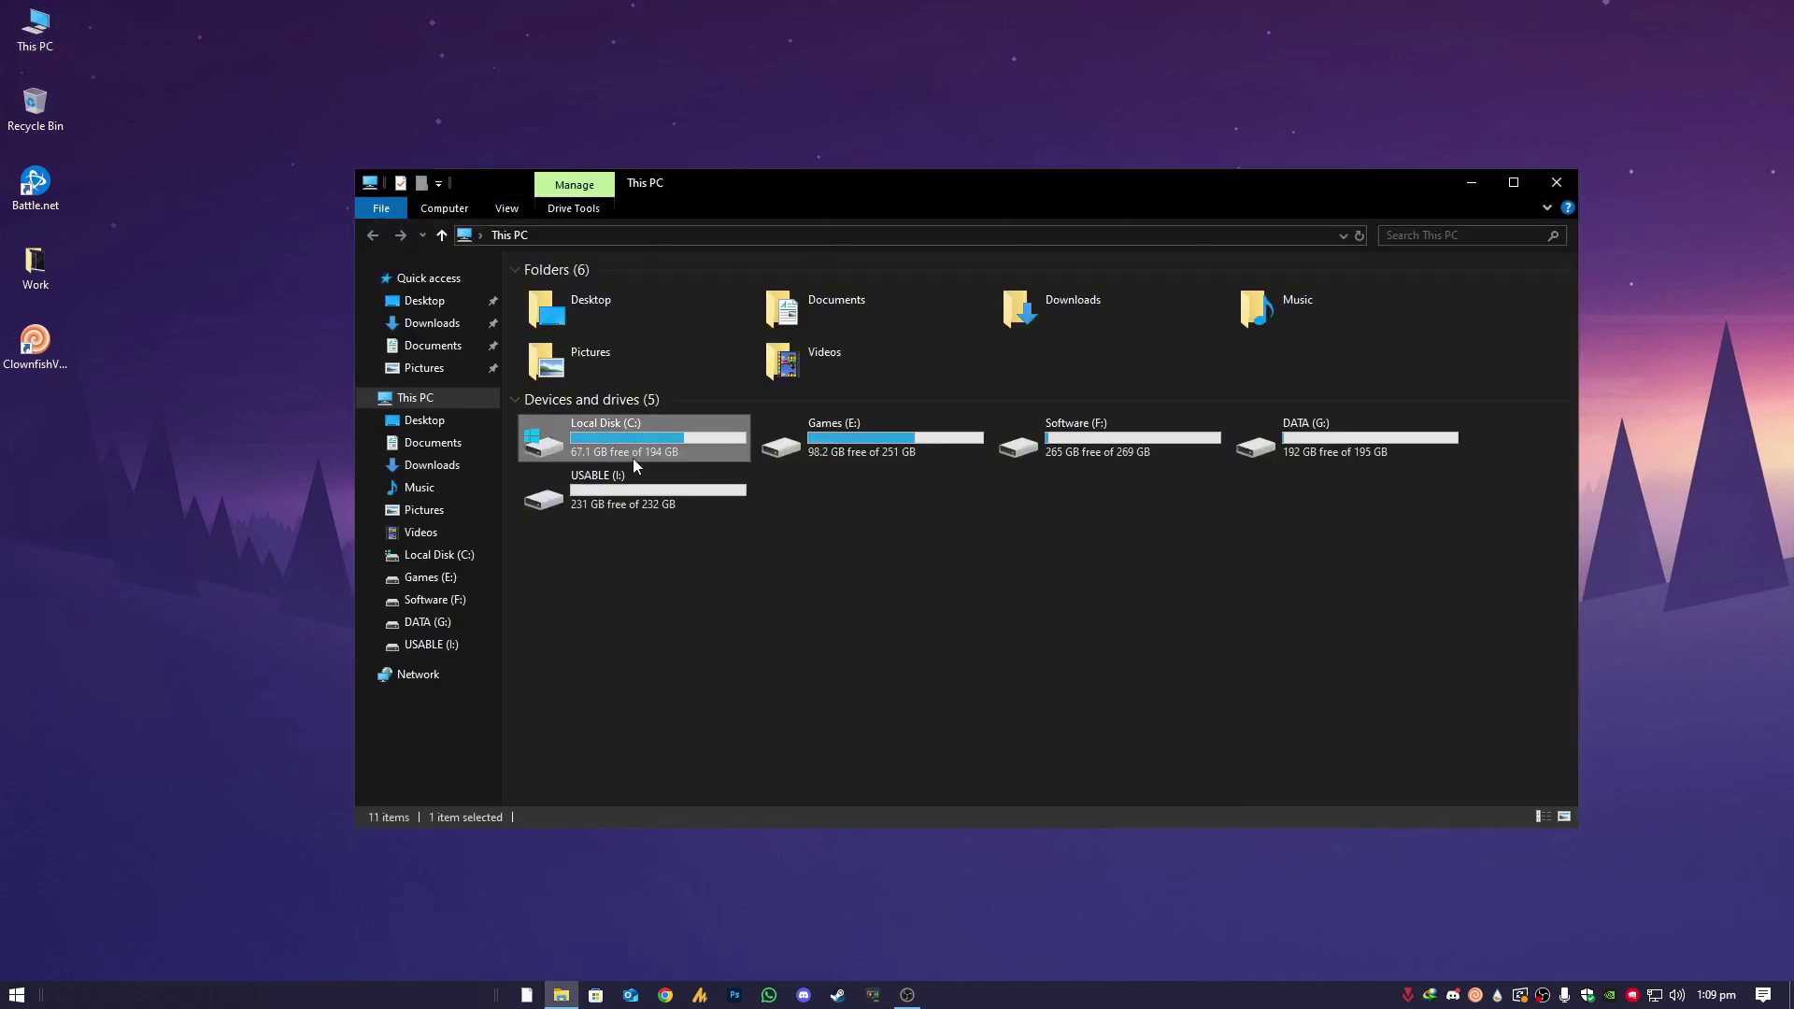
pyautogui.rightClick(658, 437)
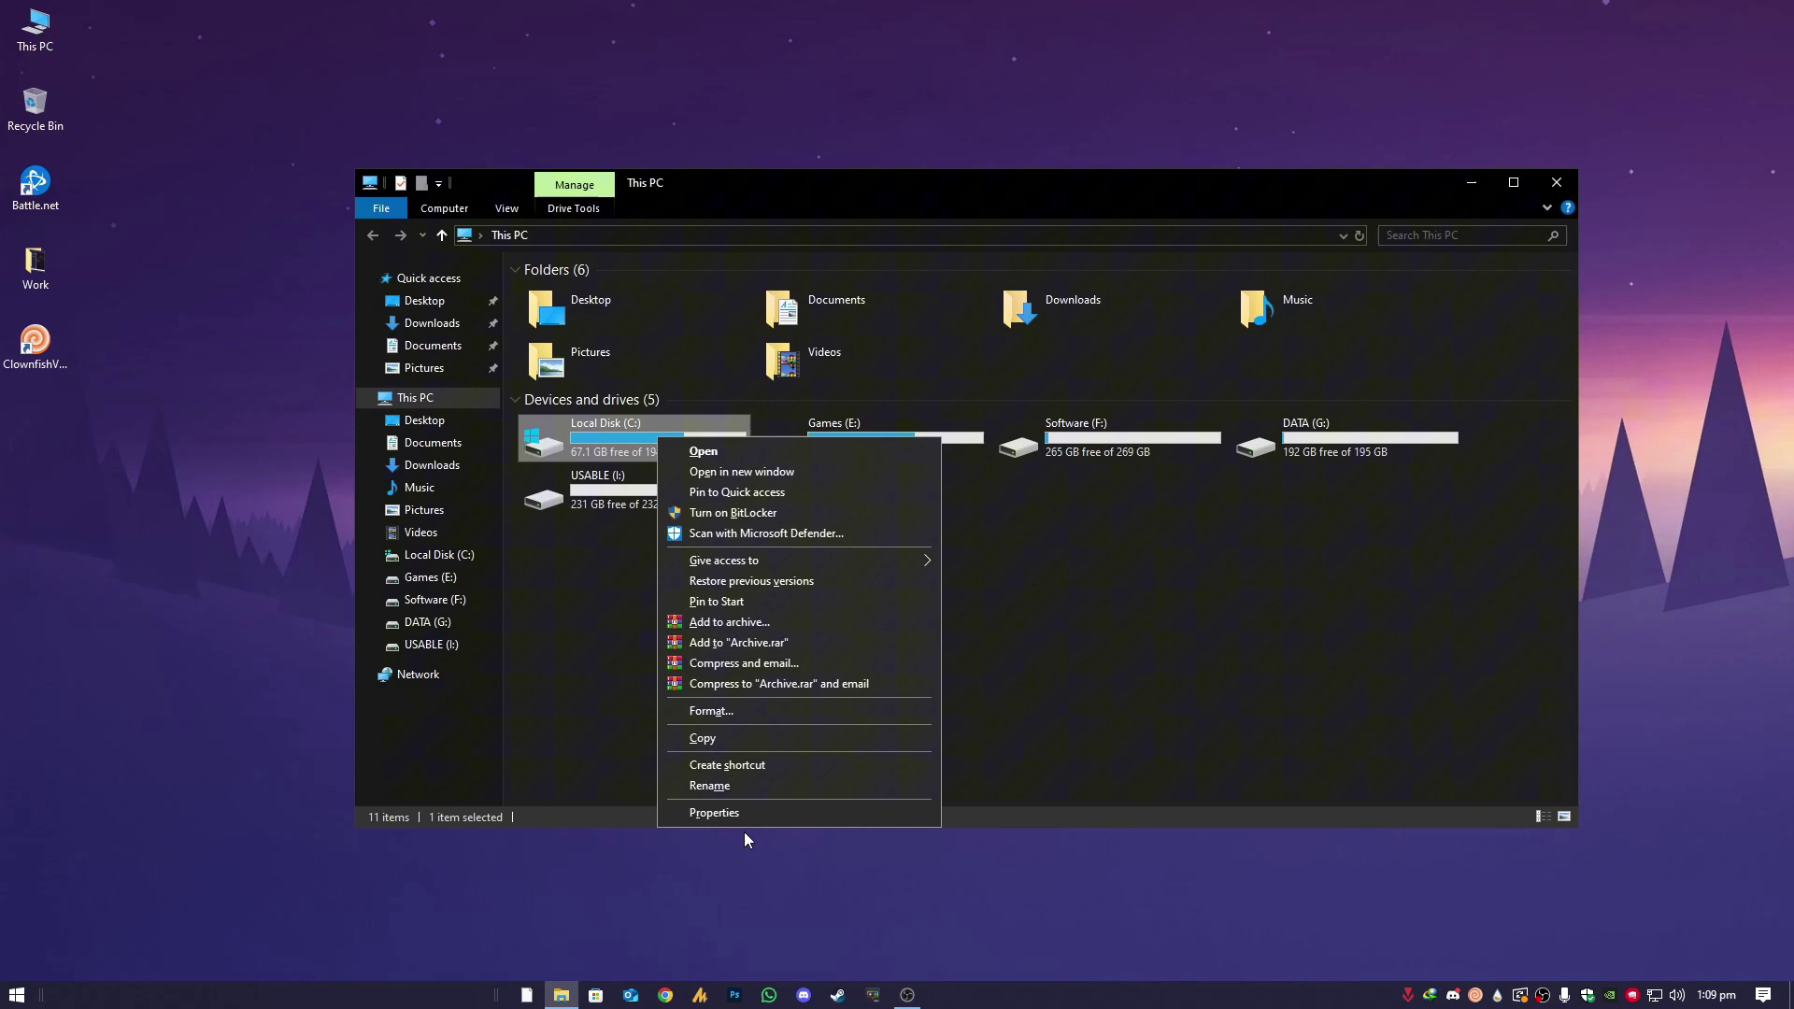
pyautogui.click(752, 822)
pyautogui.click(943, 754)
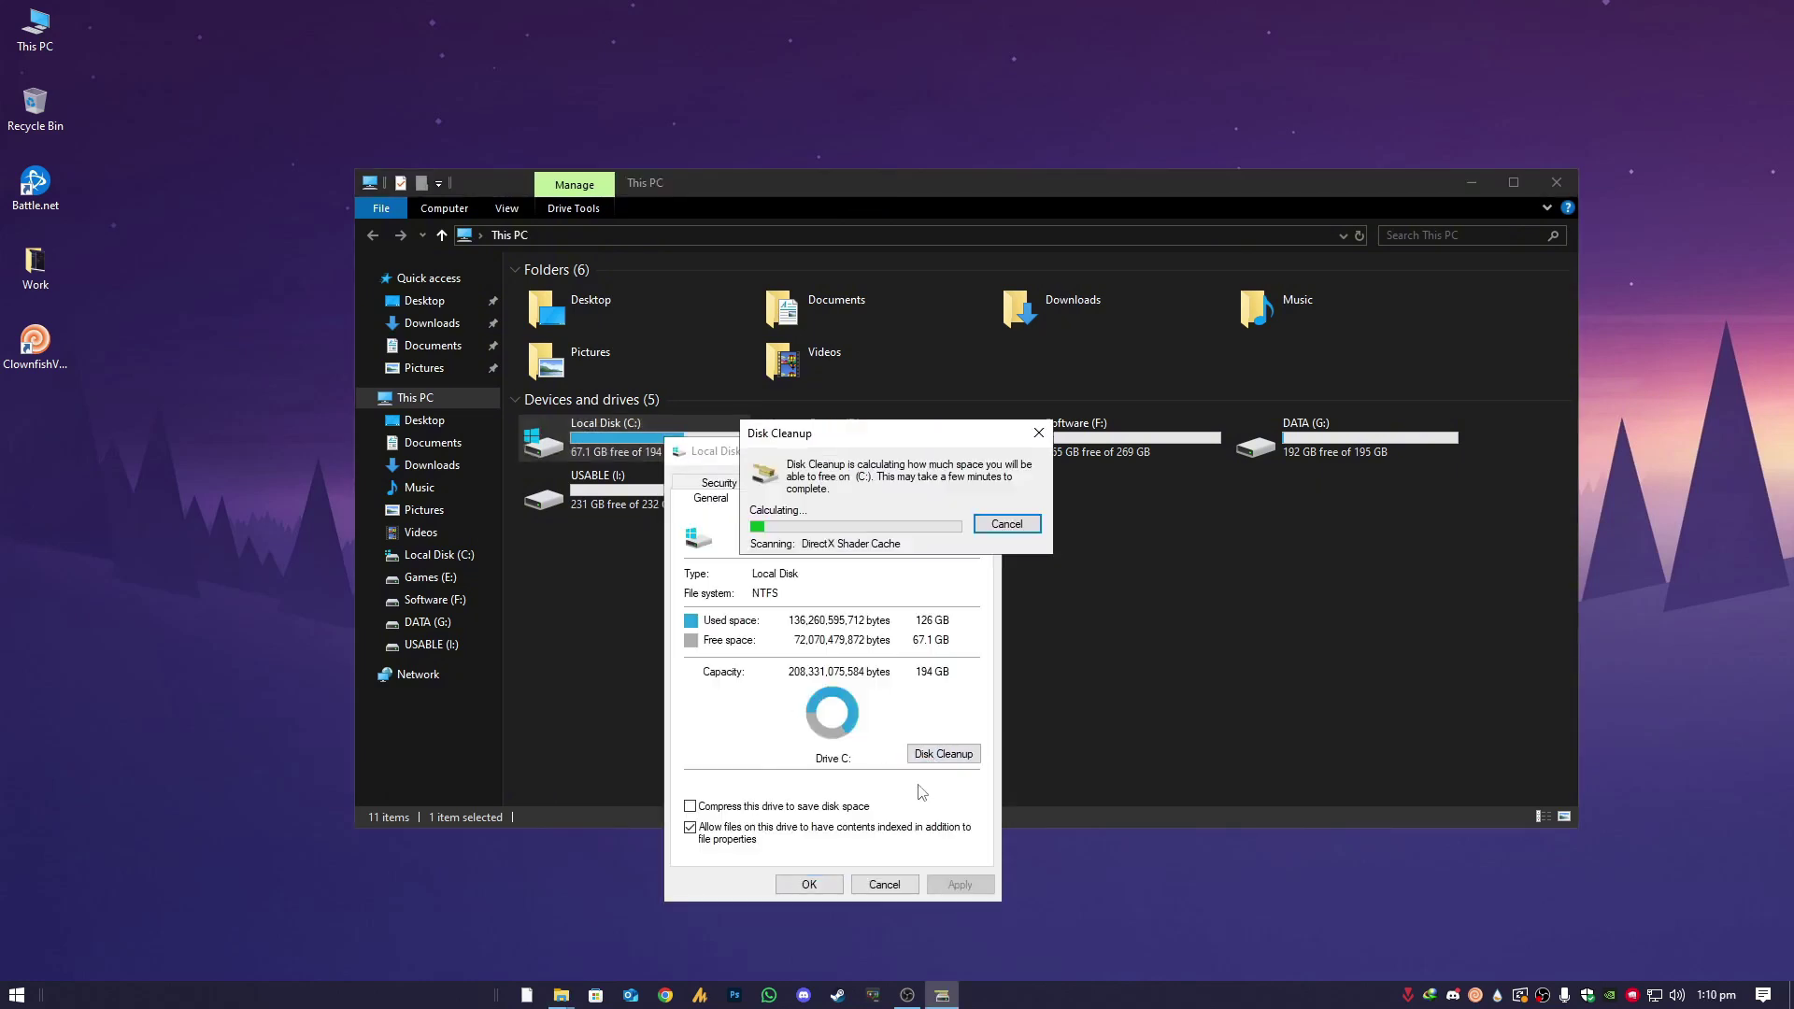
pyautogui.click(810, 884)
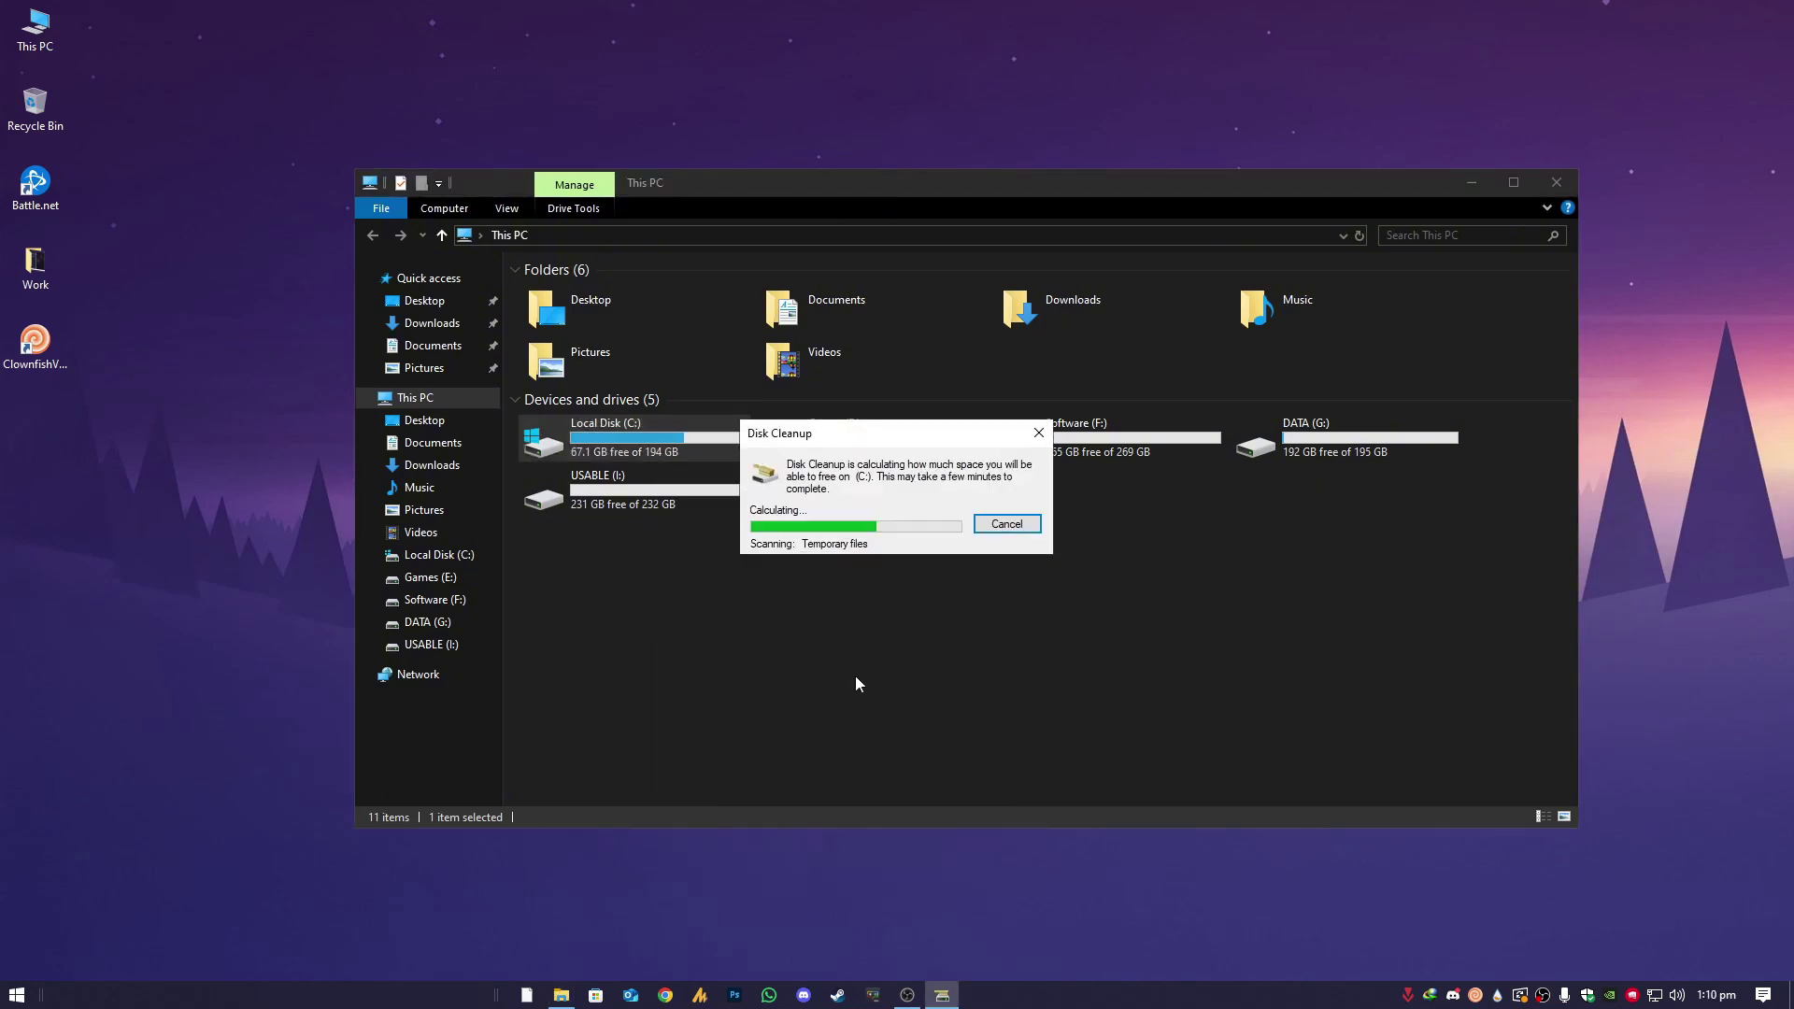
pyautogui.click(1556, 183)
pyautogui.moveTo(965, 487); pyautogui.dragTo(932, 383)
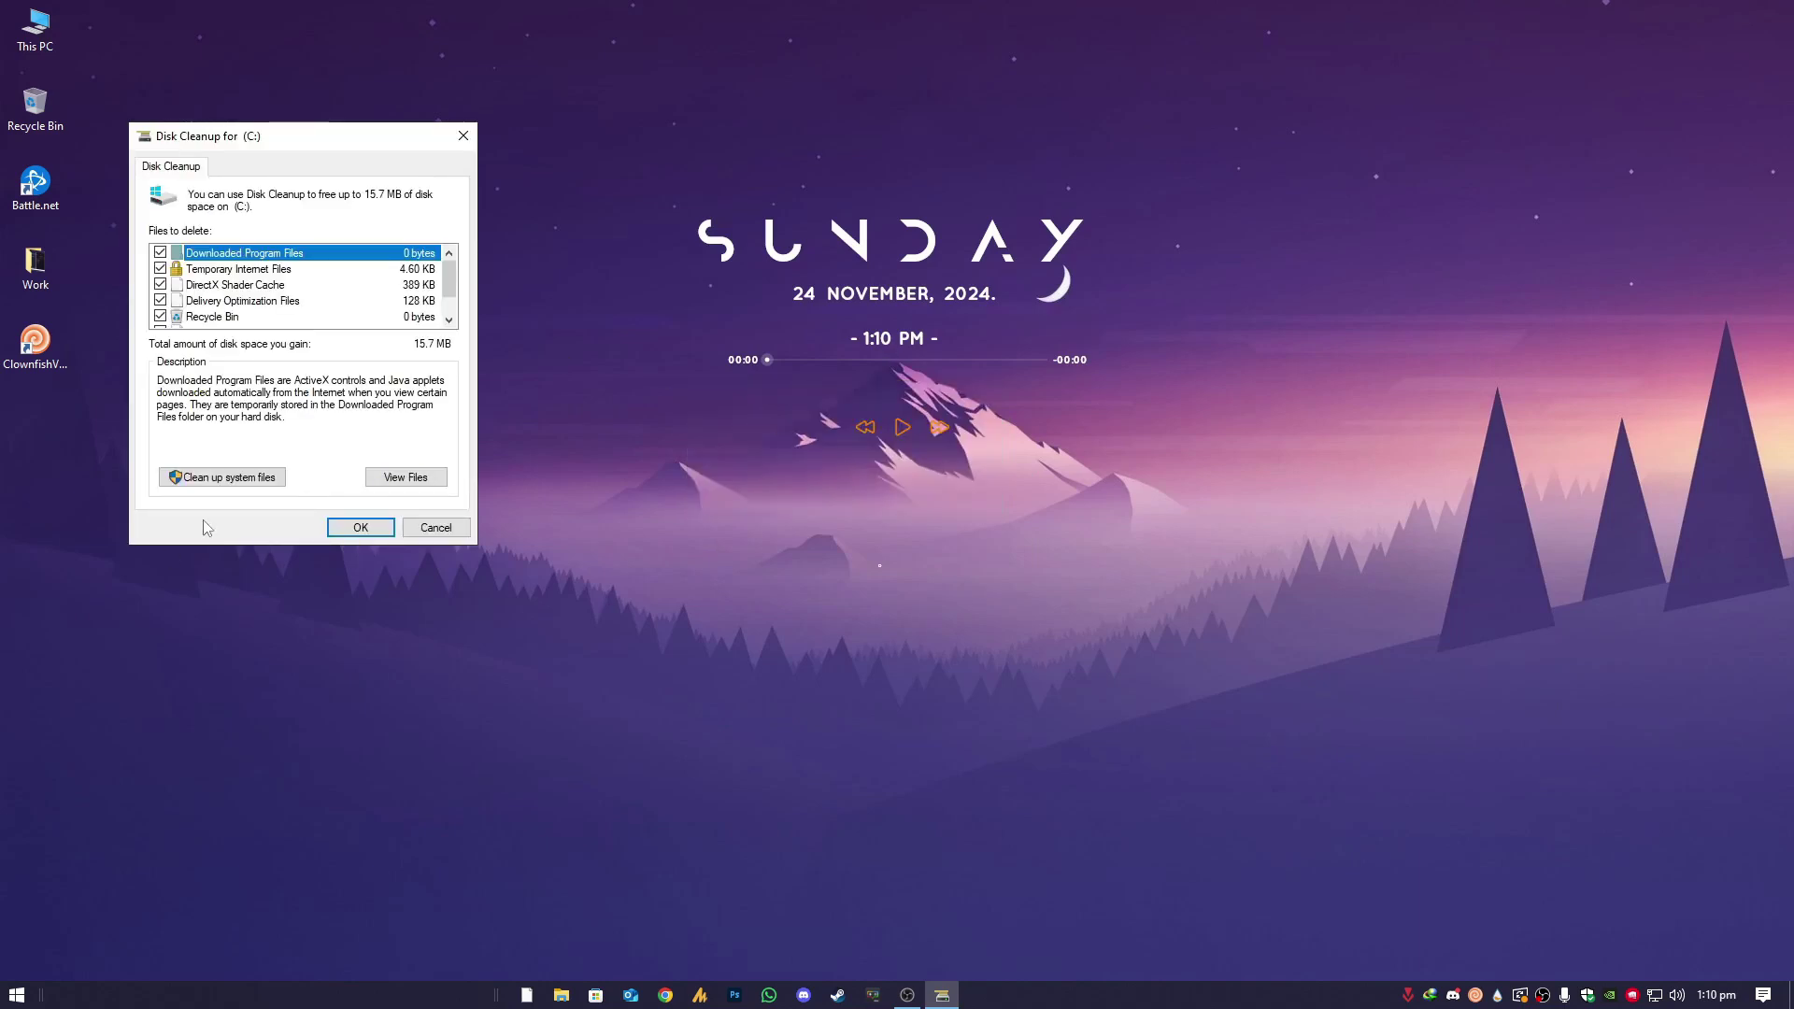
# Step: Include system files and permanently delete the checked C: files, about 3.65 GB
pyautogui.click(220, 478)
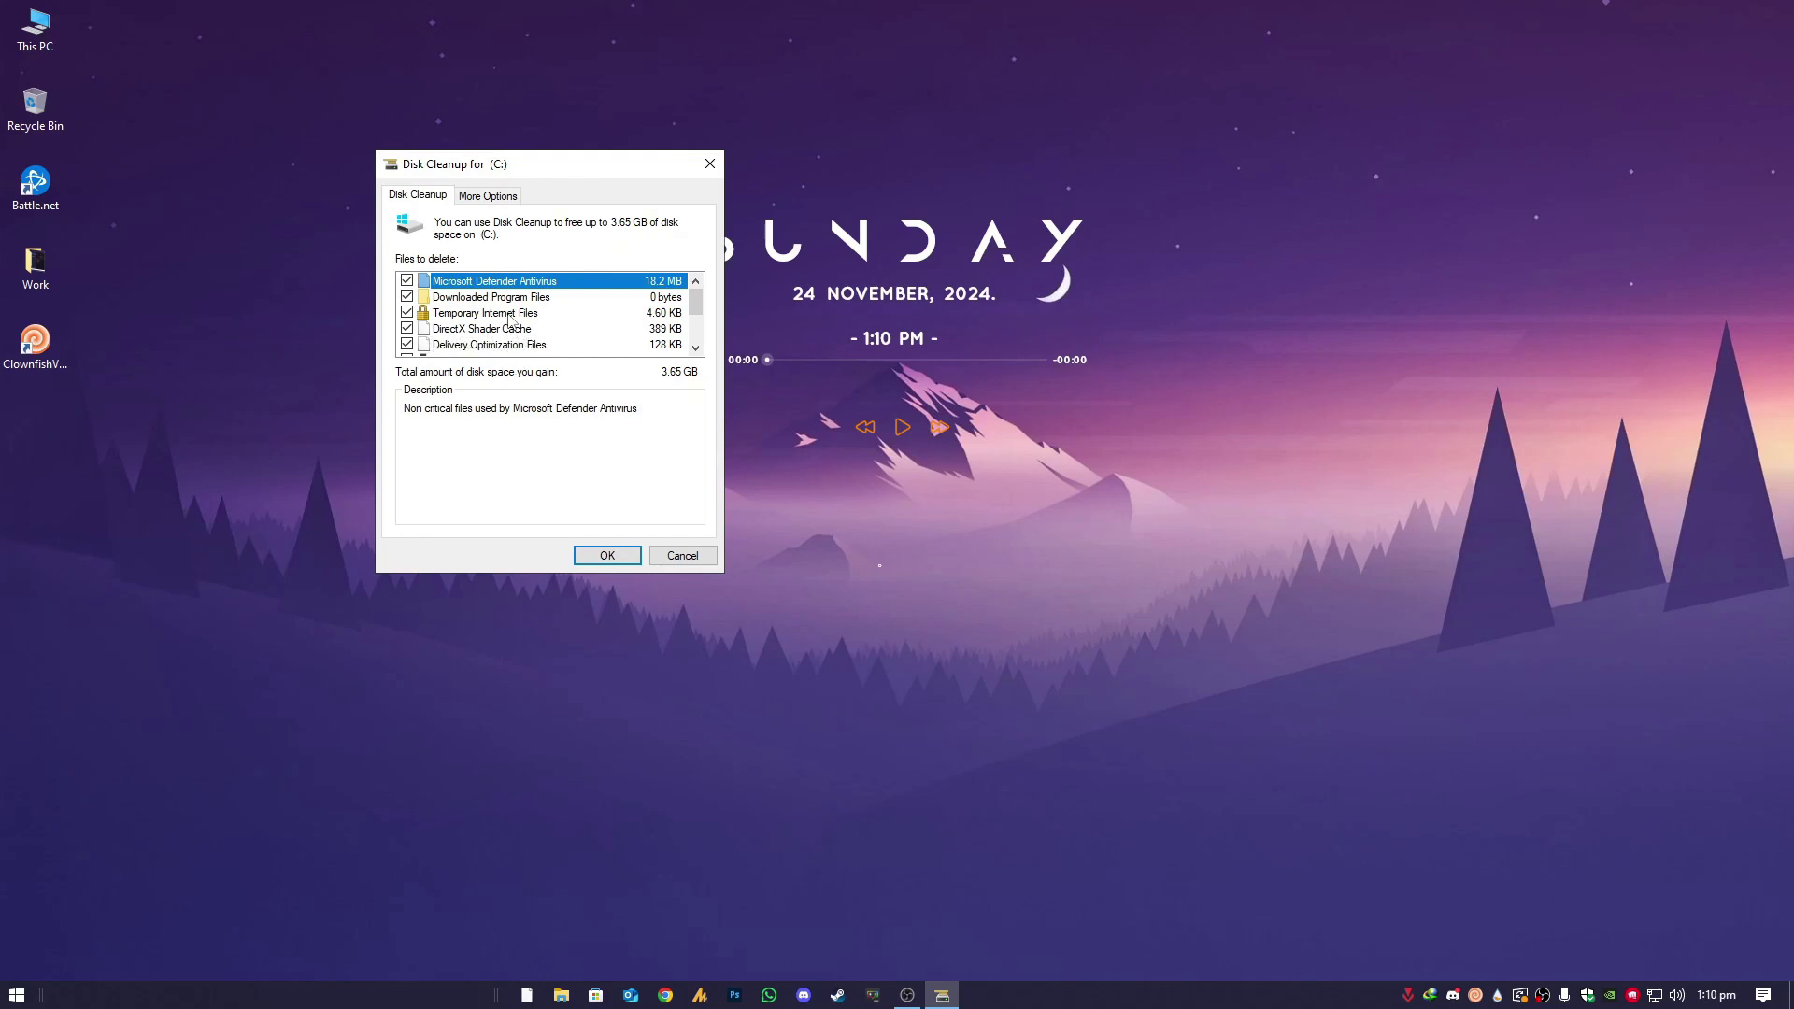
pyautogui.scroll(-2, 502, 302)
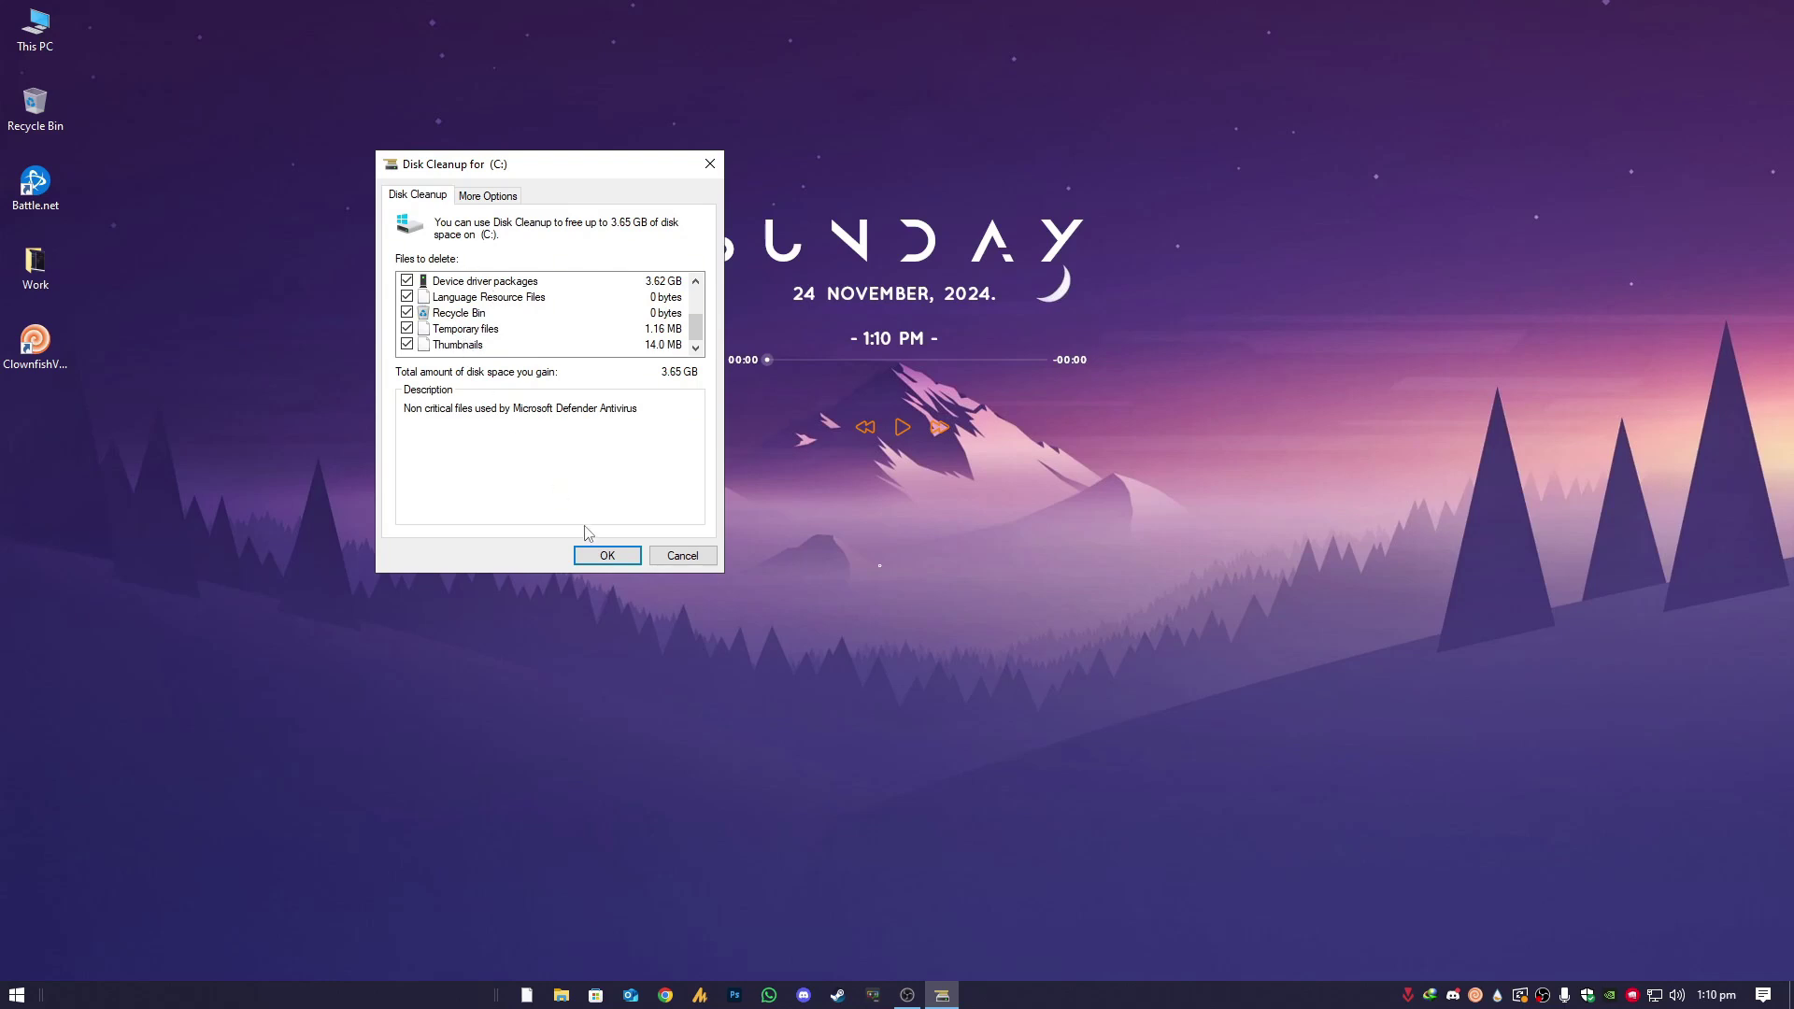
pyautogui.click(608, 555)
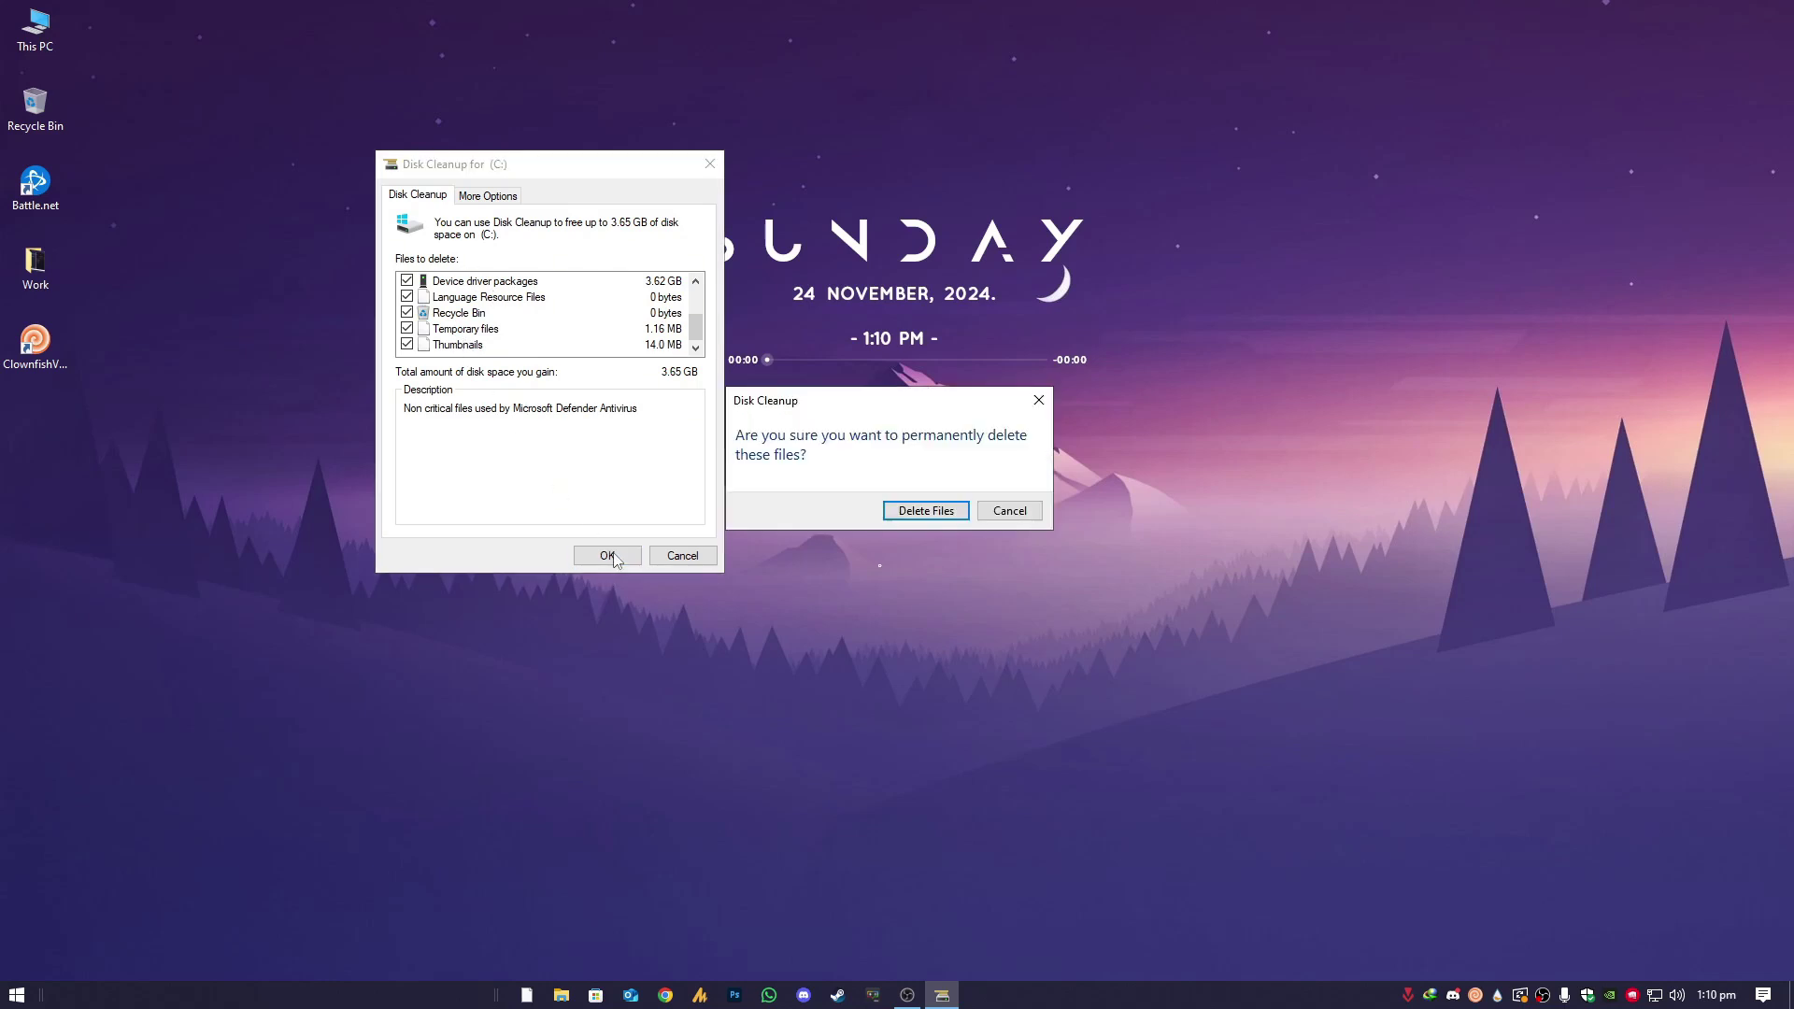
pyautogui.click(929, 512)
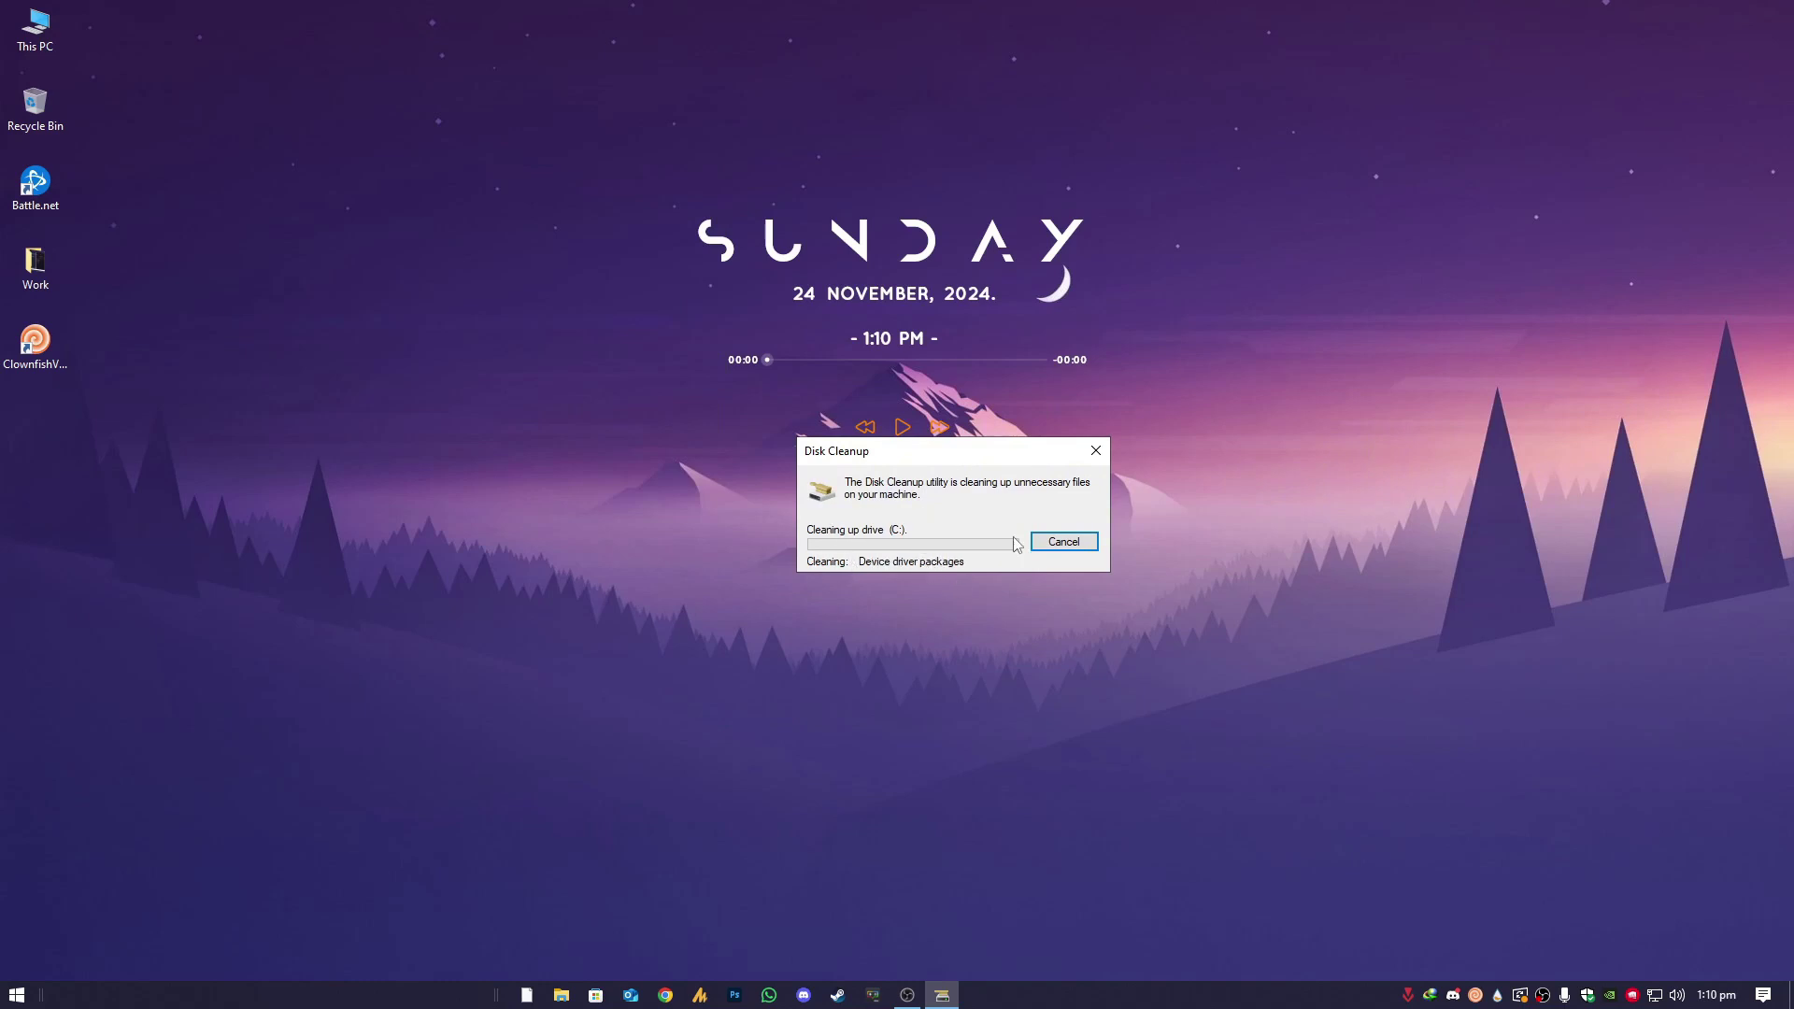
pyautogui.moveTo(984, 448); pyautogui.dragTo(1650, 846)
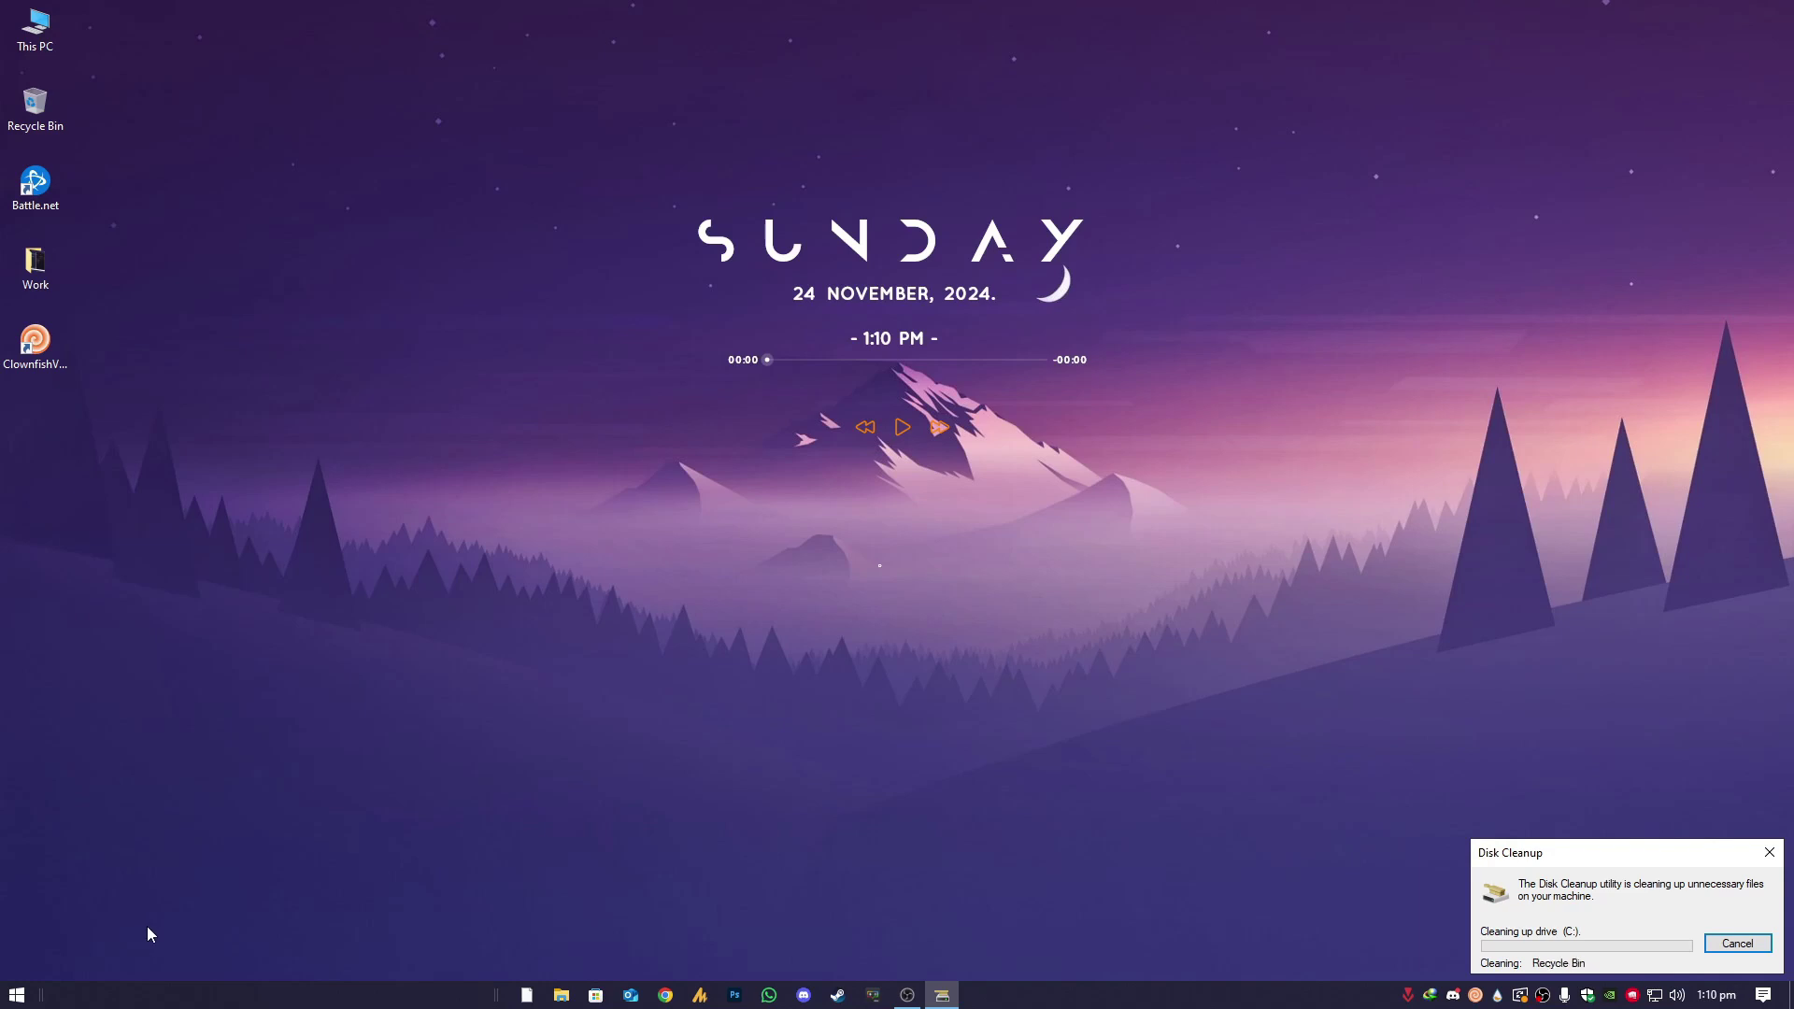
# Step: Use the Run prompt to open the %appdata% location
pyautogui.press('super+r')
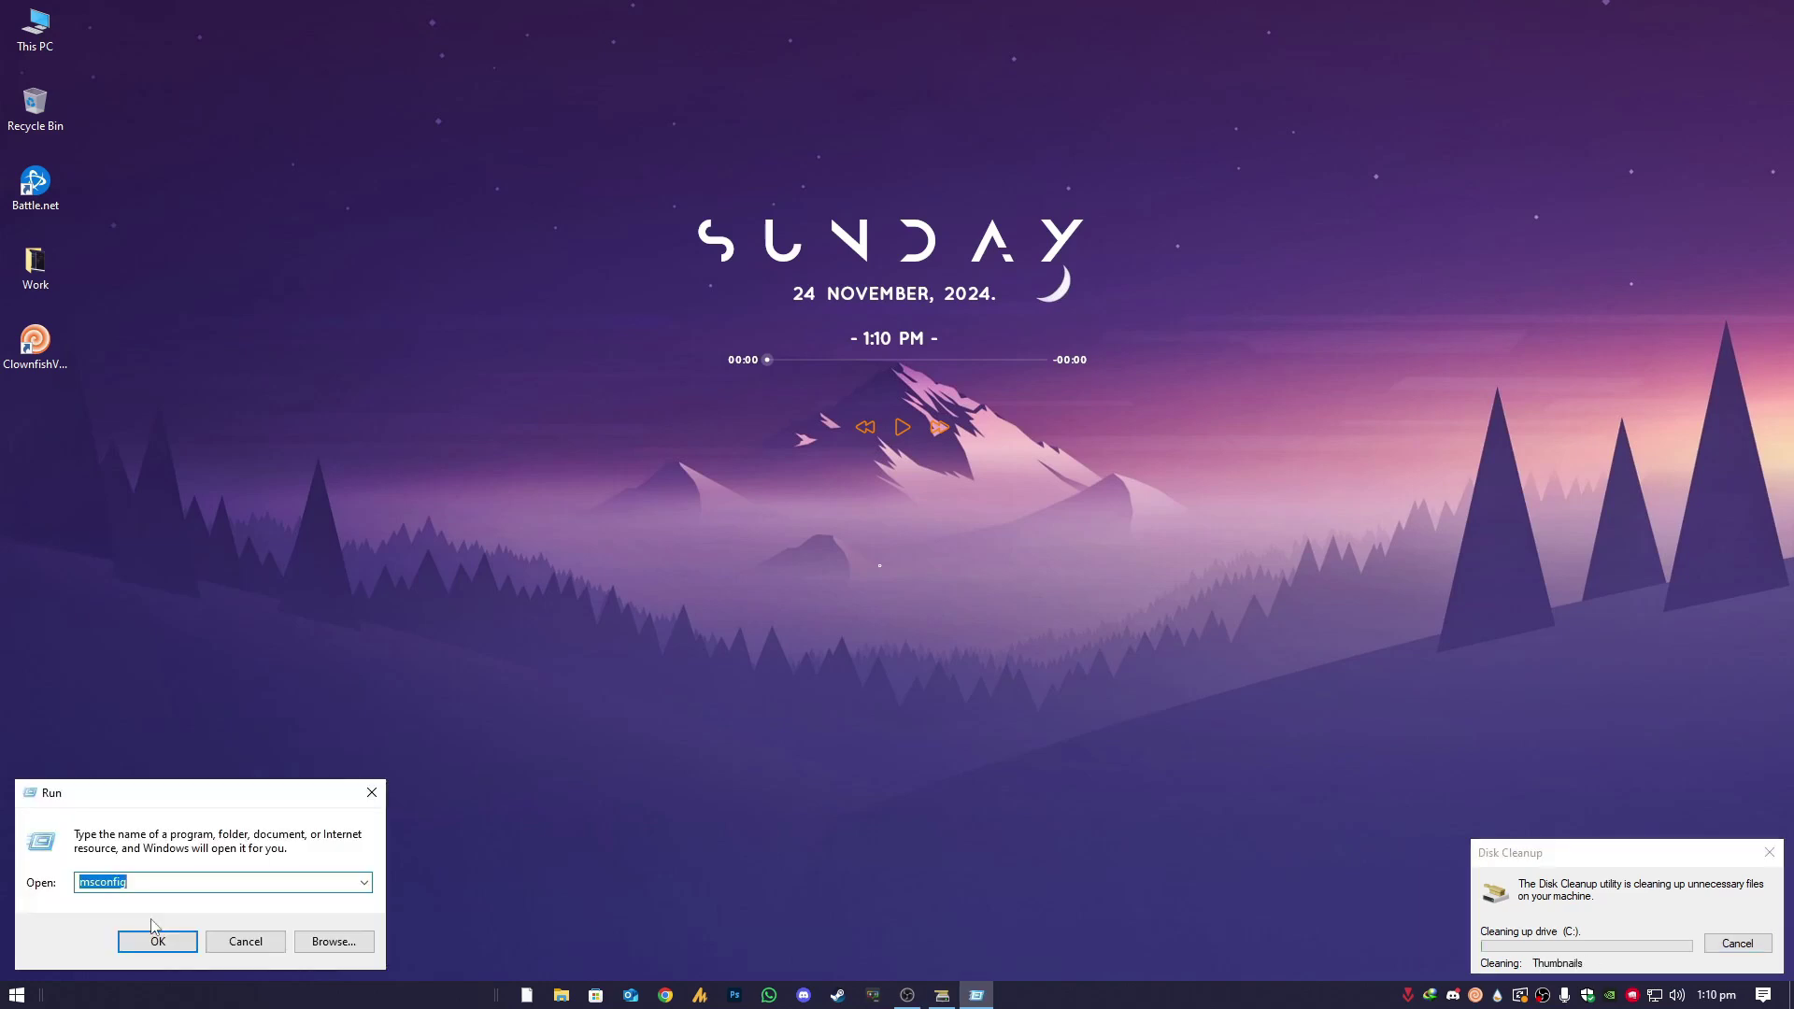
pyautogui.write('%')
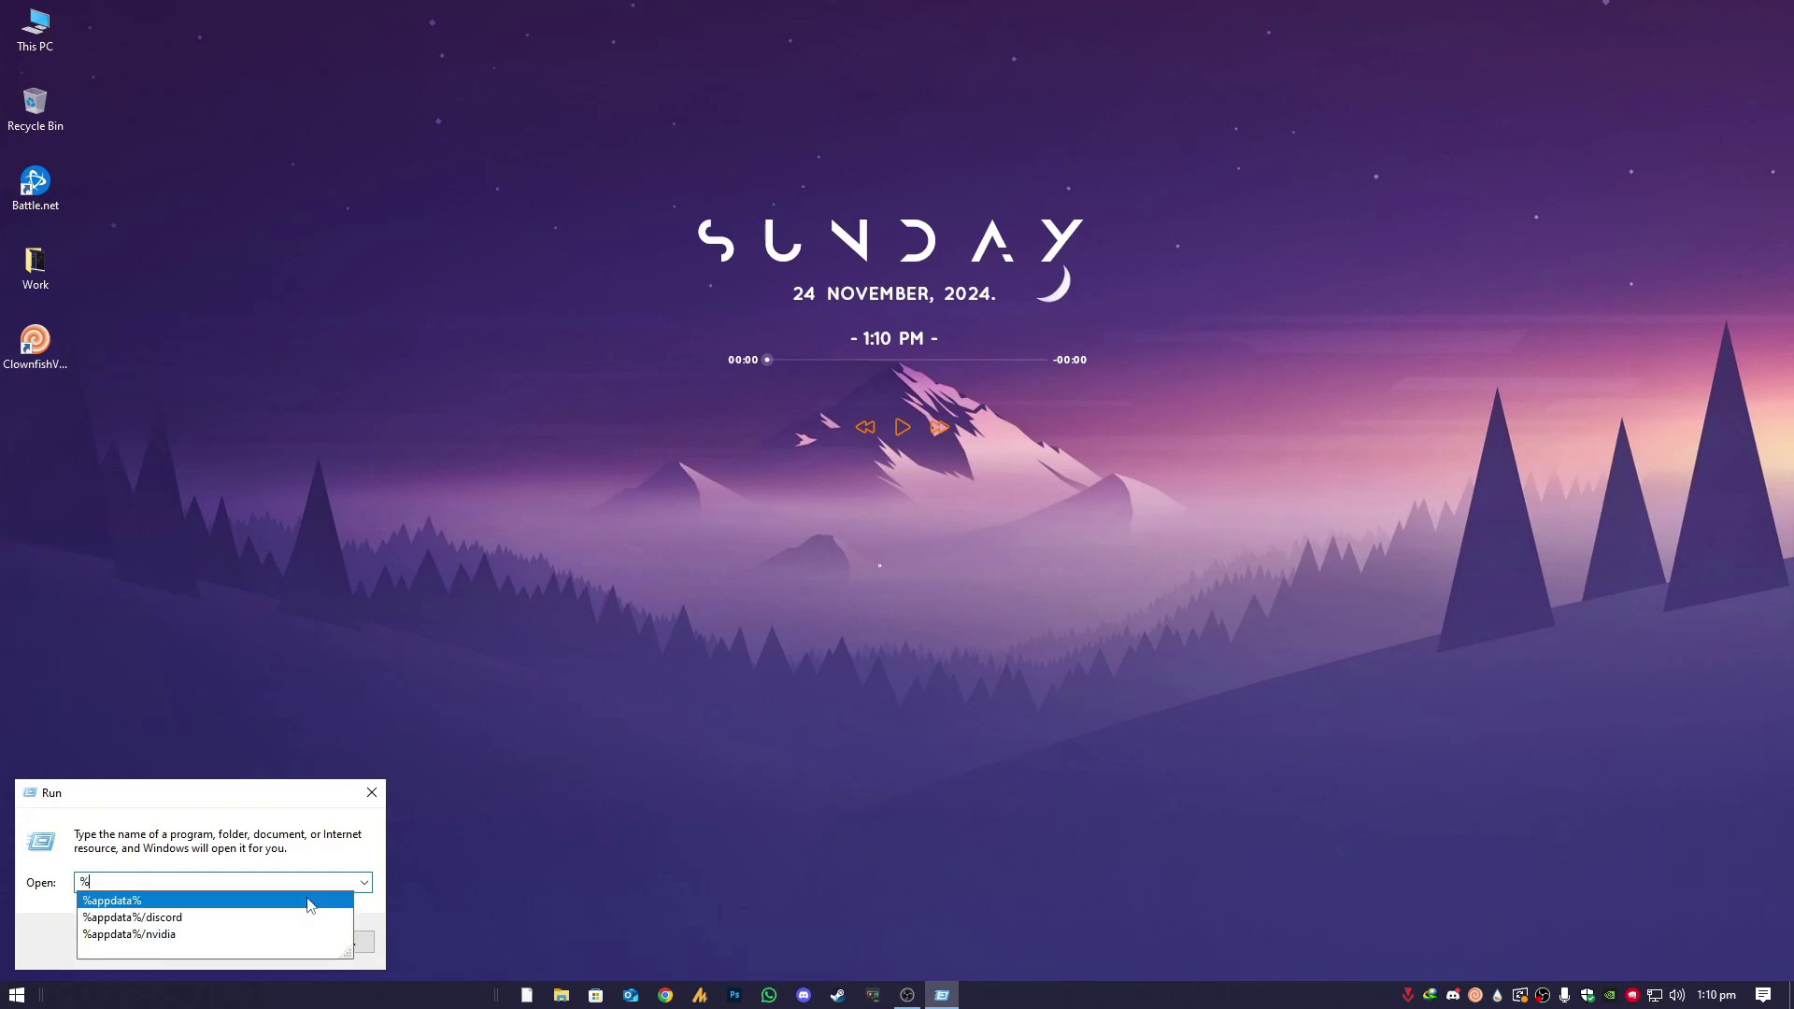
pyautogui.press('Return')
pyautogui.press('Return')
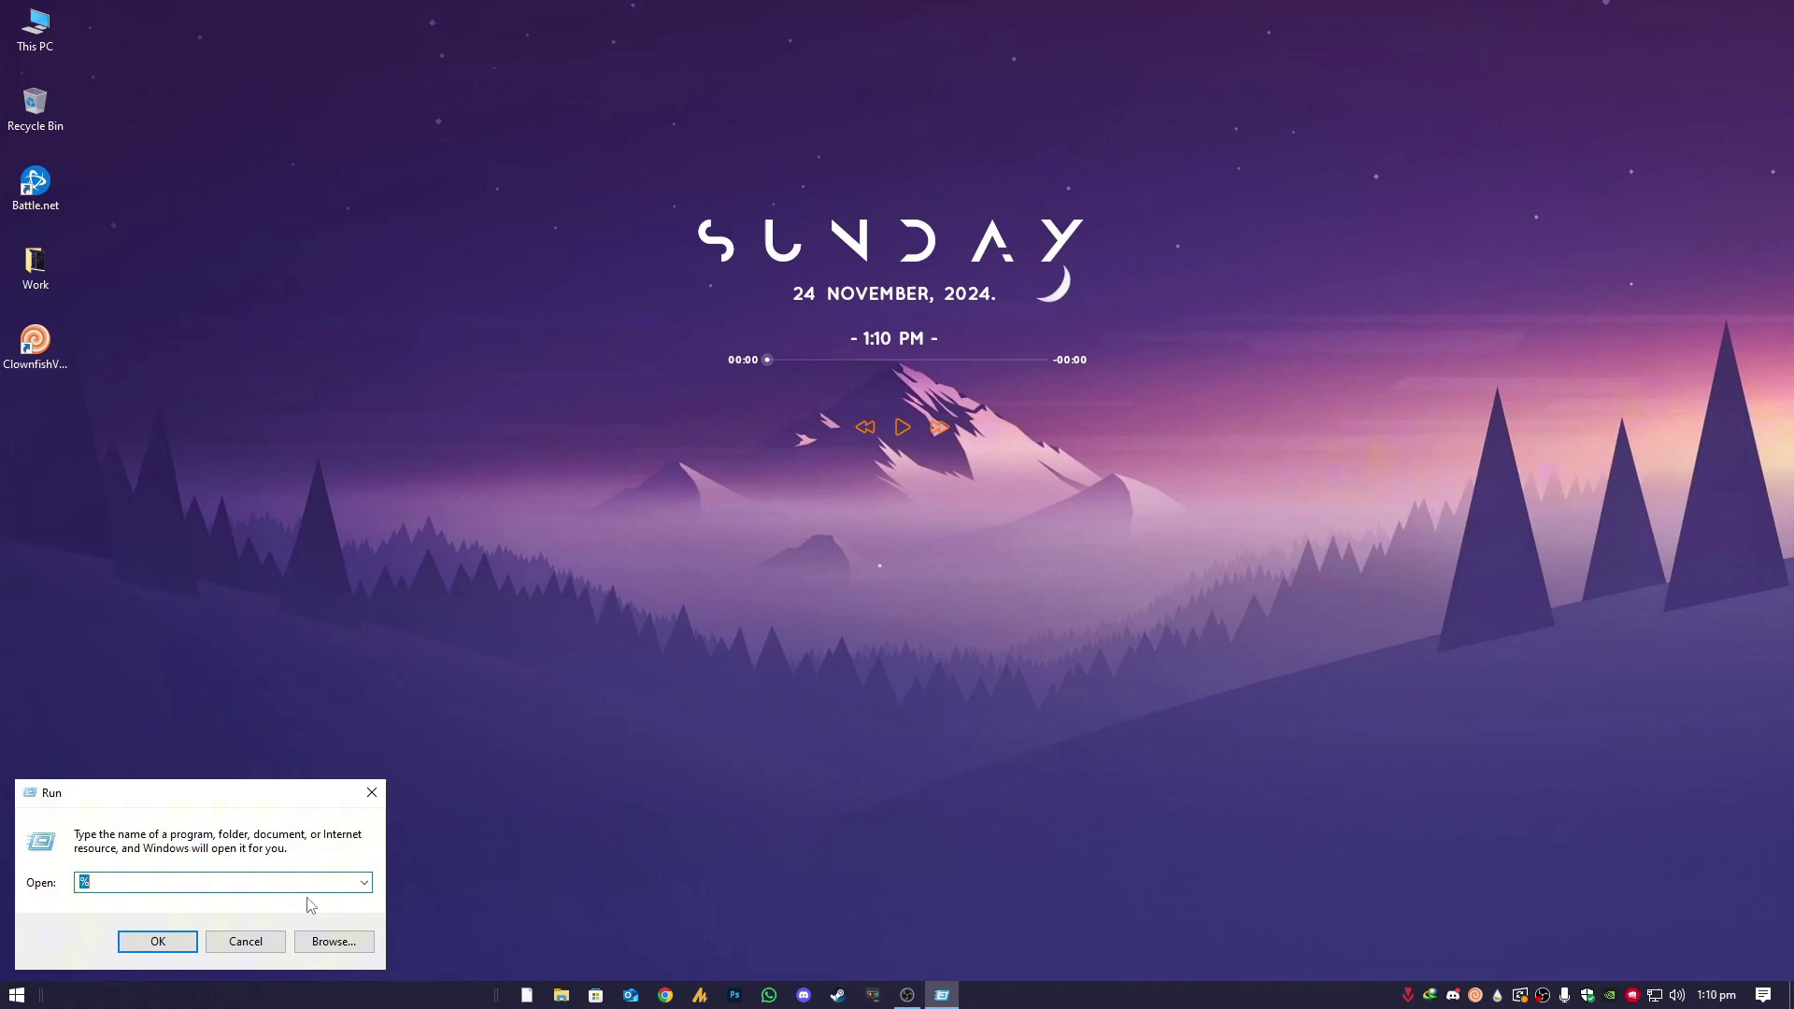
pyautogui.write('appdata')
# Step: Permanently delete AppData\Local\VALORANT with Shift+Delete and close File Explorer
pyautogui.press('Return')
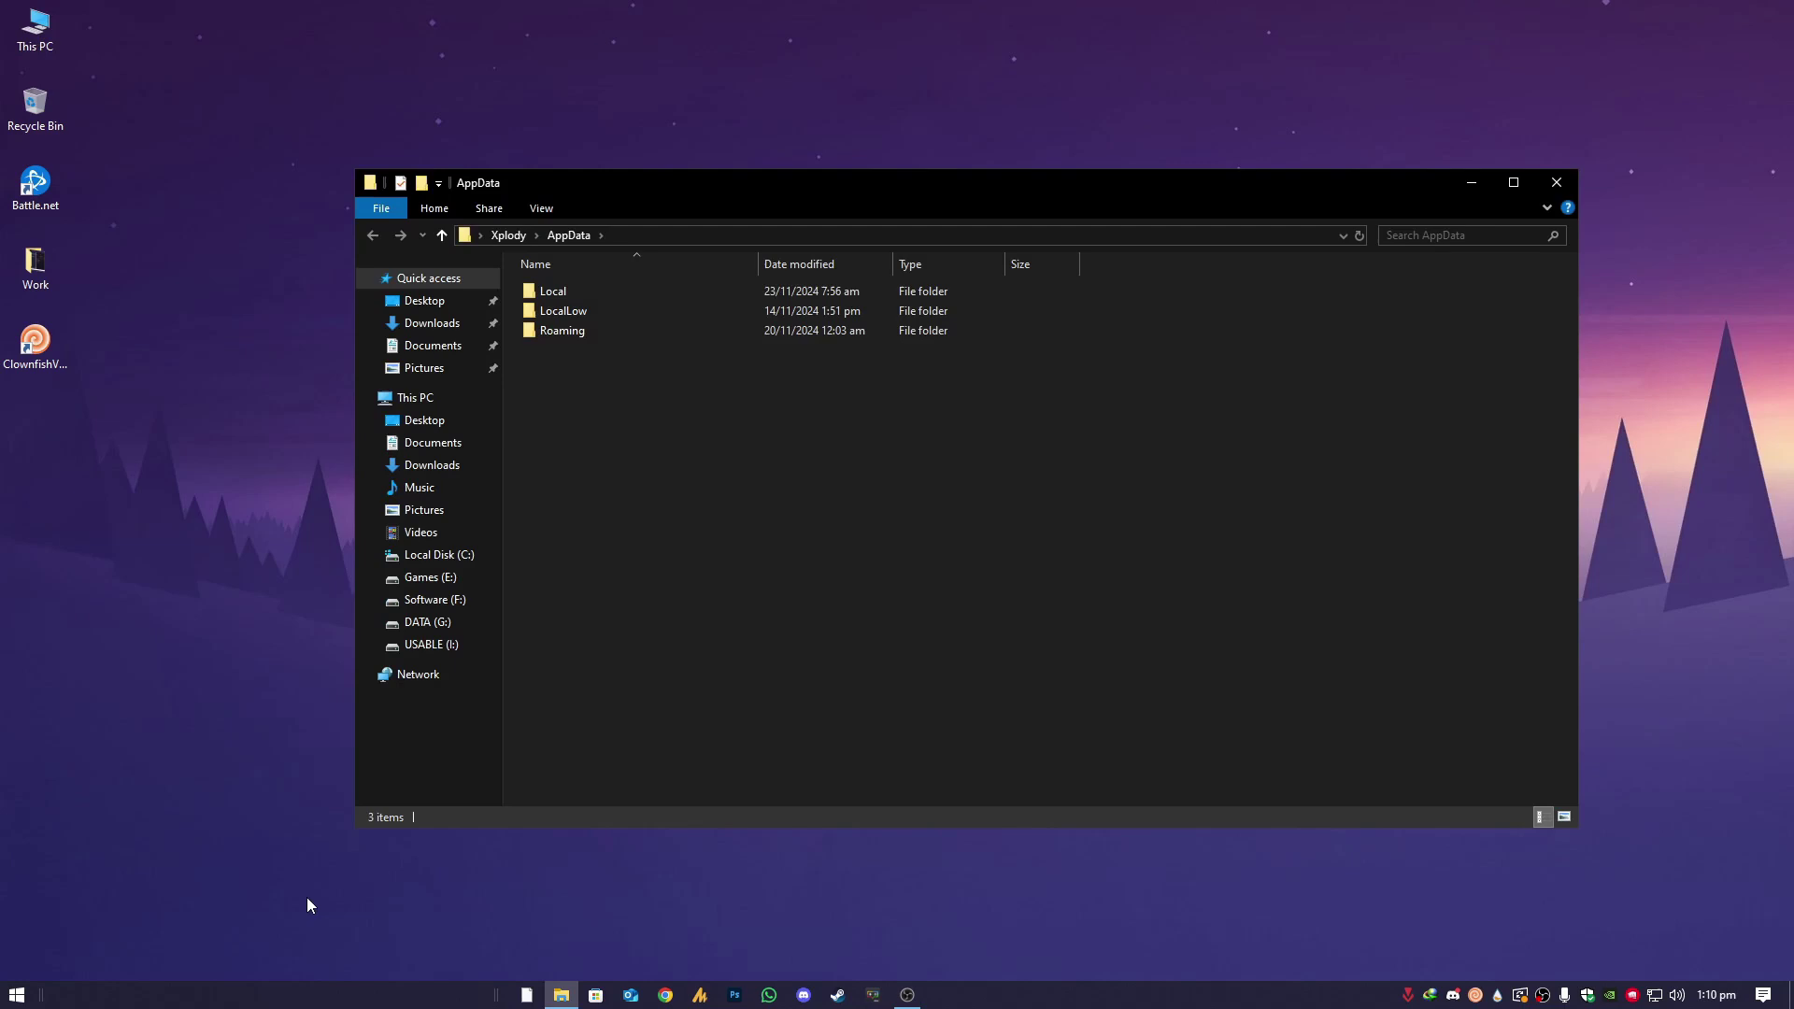
pyautogui.doubleClick(554, 292)
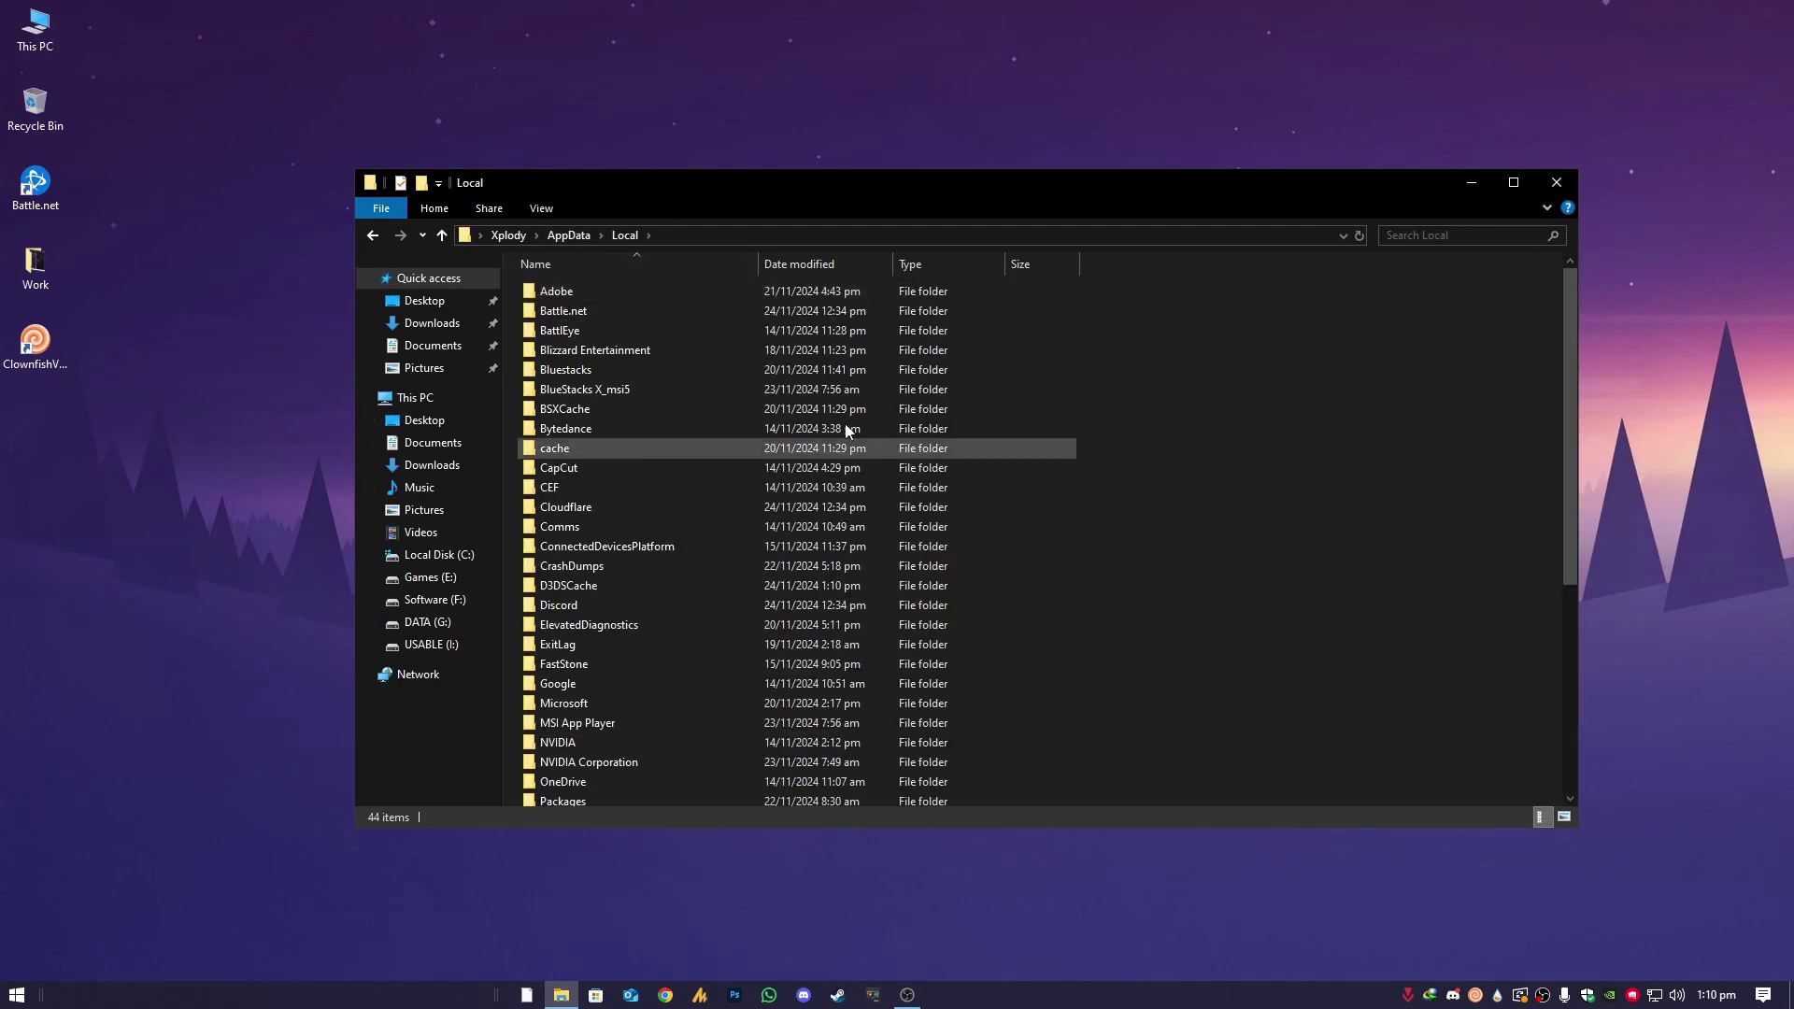
pyautogui.click(680, 550)
pyautogui.press('v')
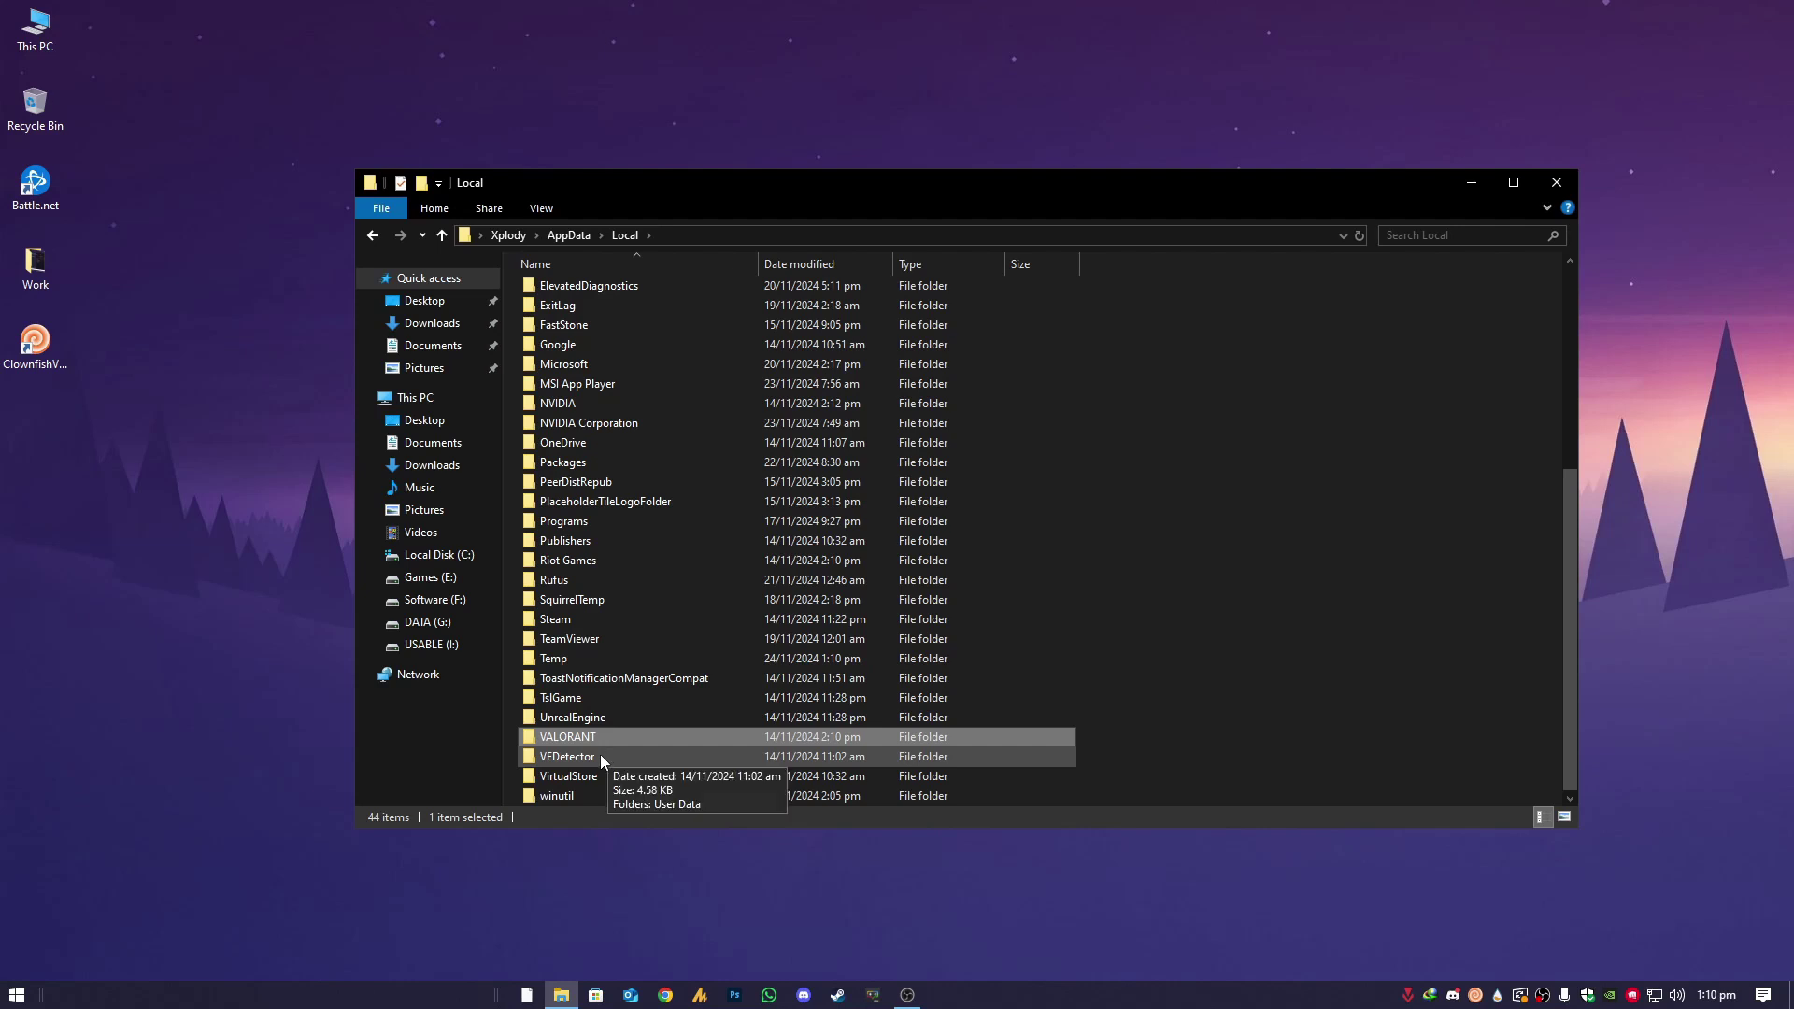
pyautogui.press('Delete')
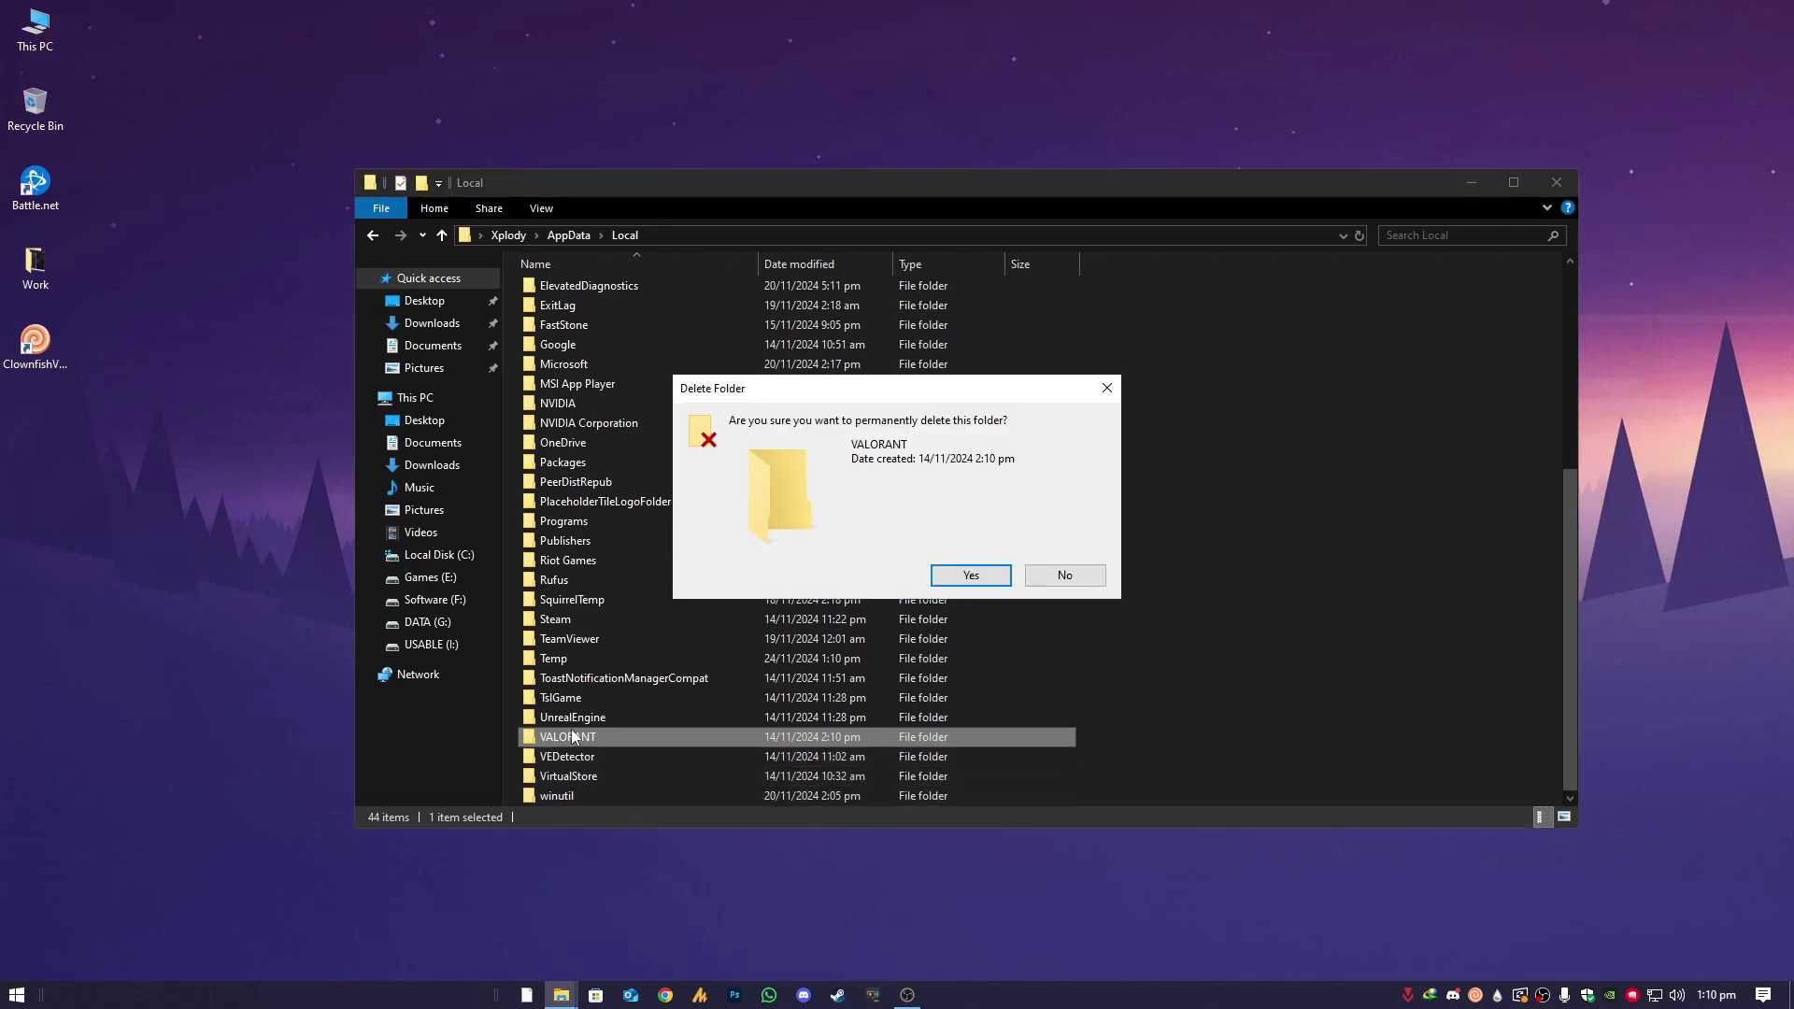
pyautogui.press('Return')
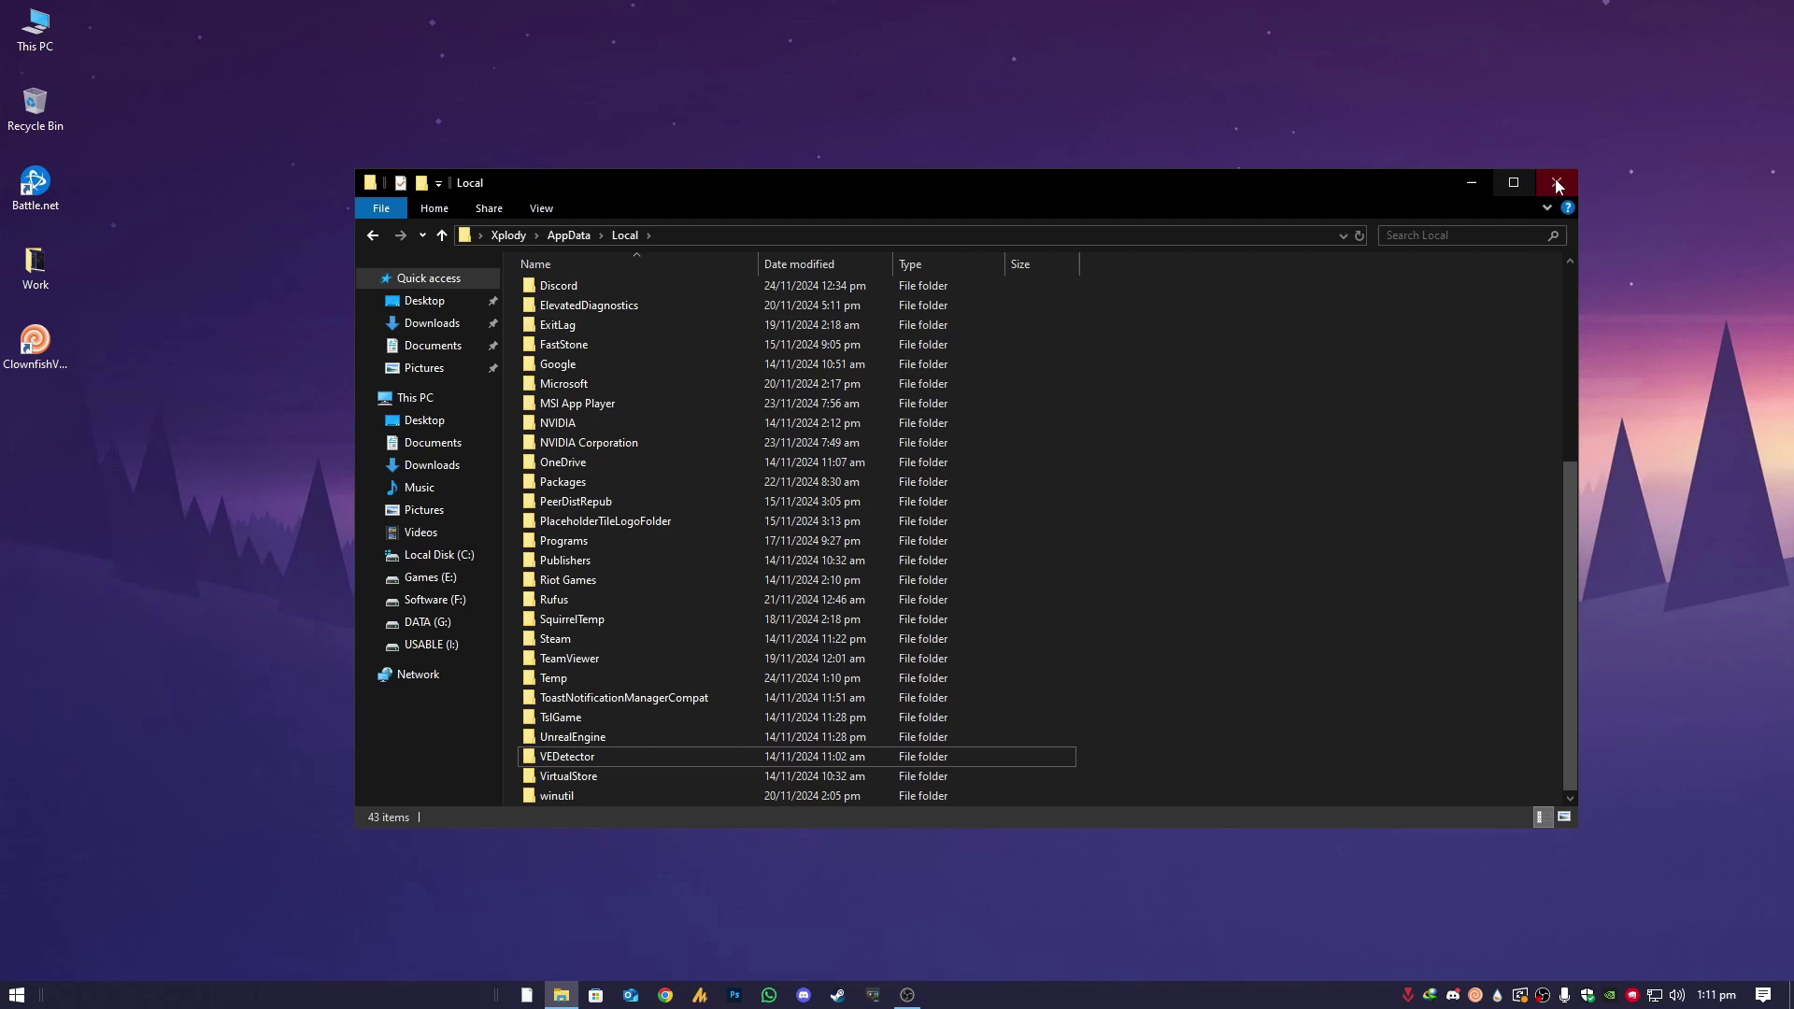
pyautogui.click(1556, 183)
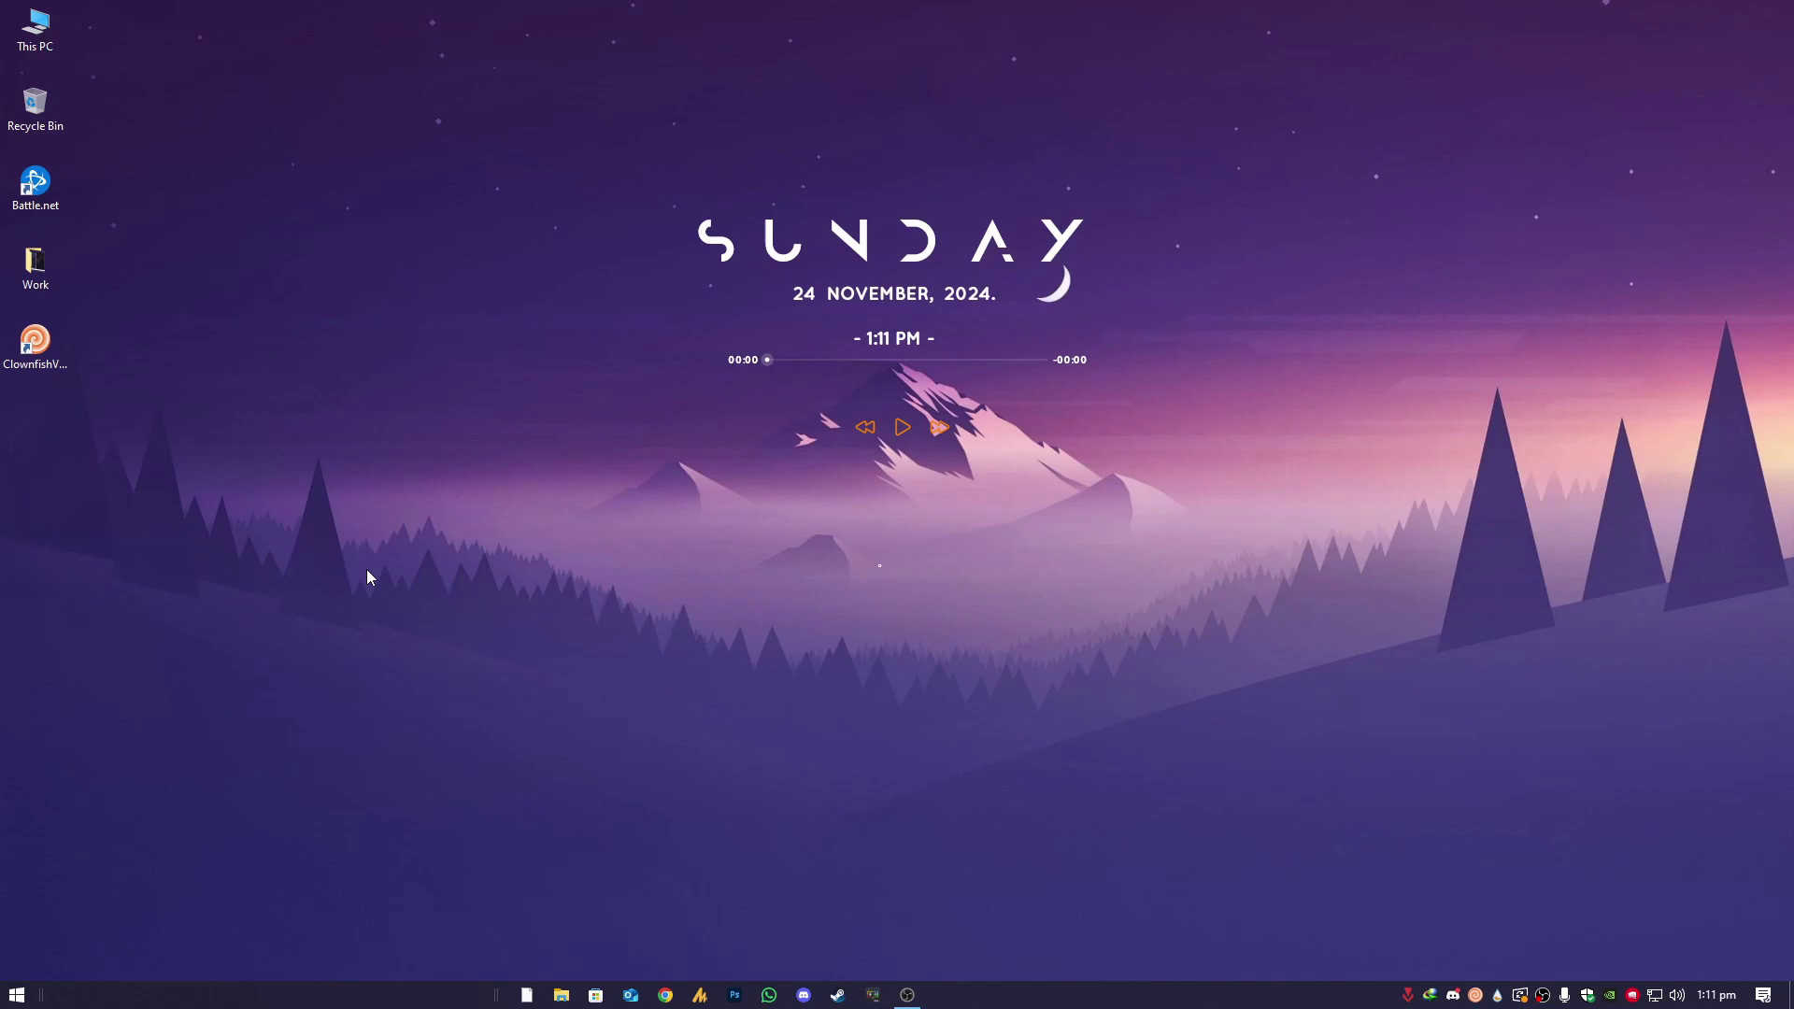
# Step: Find 'restore' in Windows search and open the restore point settings, selecting Games (E:)
pyautogui.press('super+s')
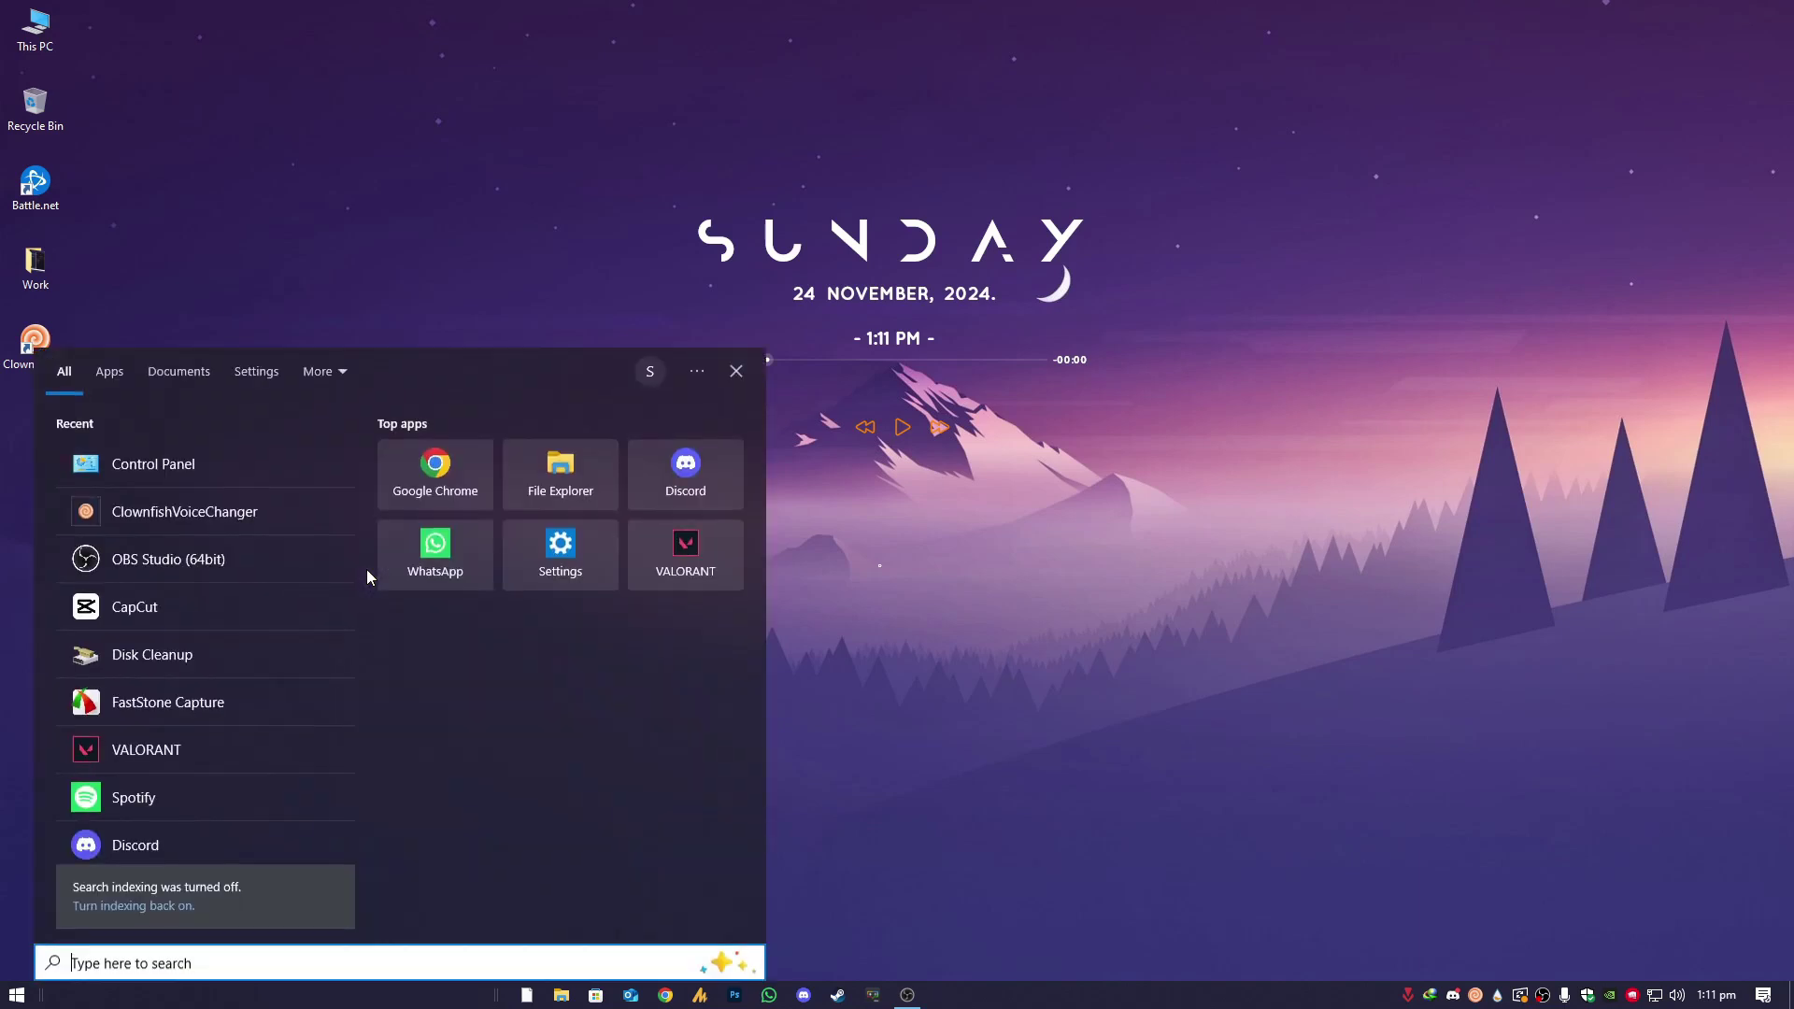
pyautogui.write('res')
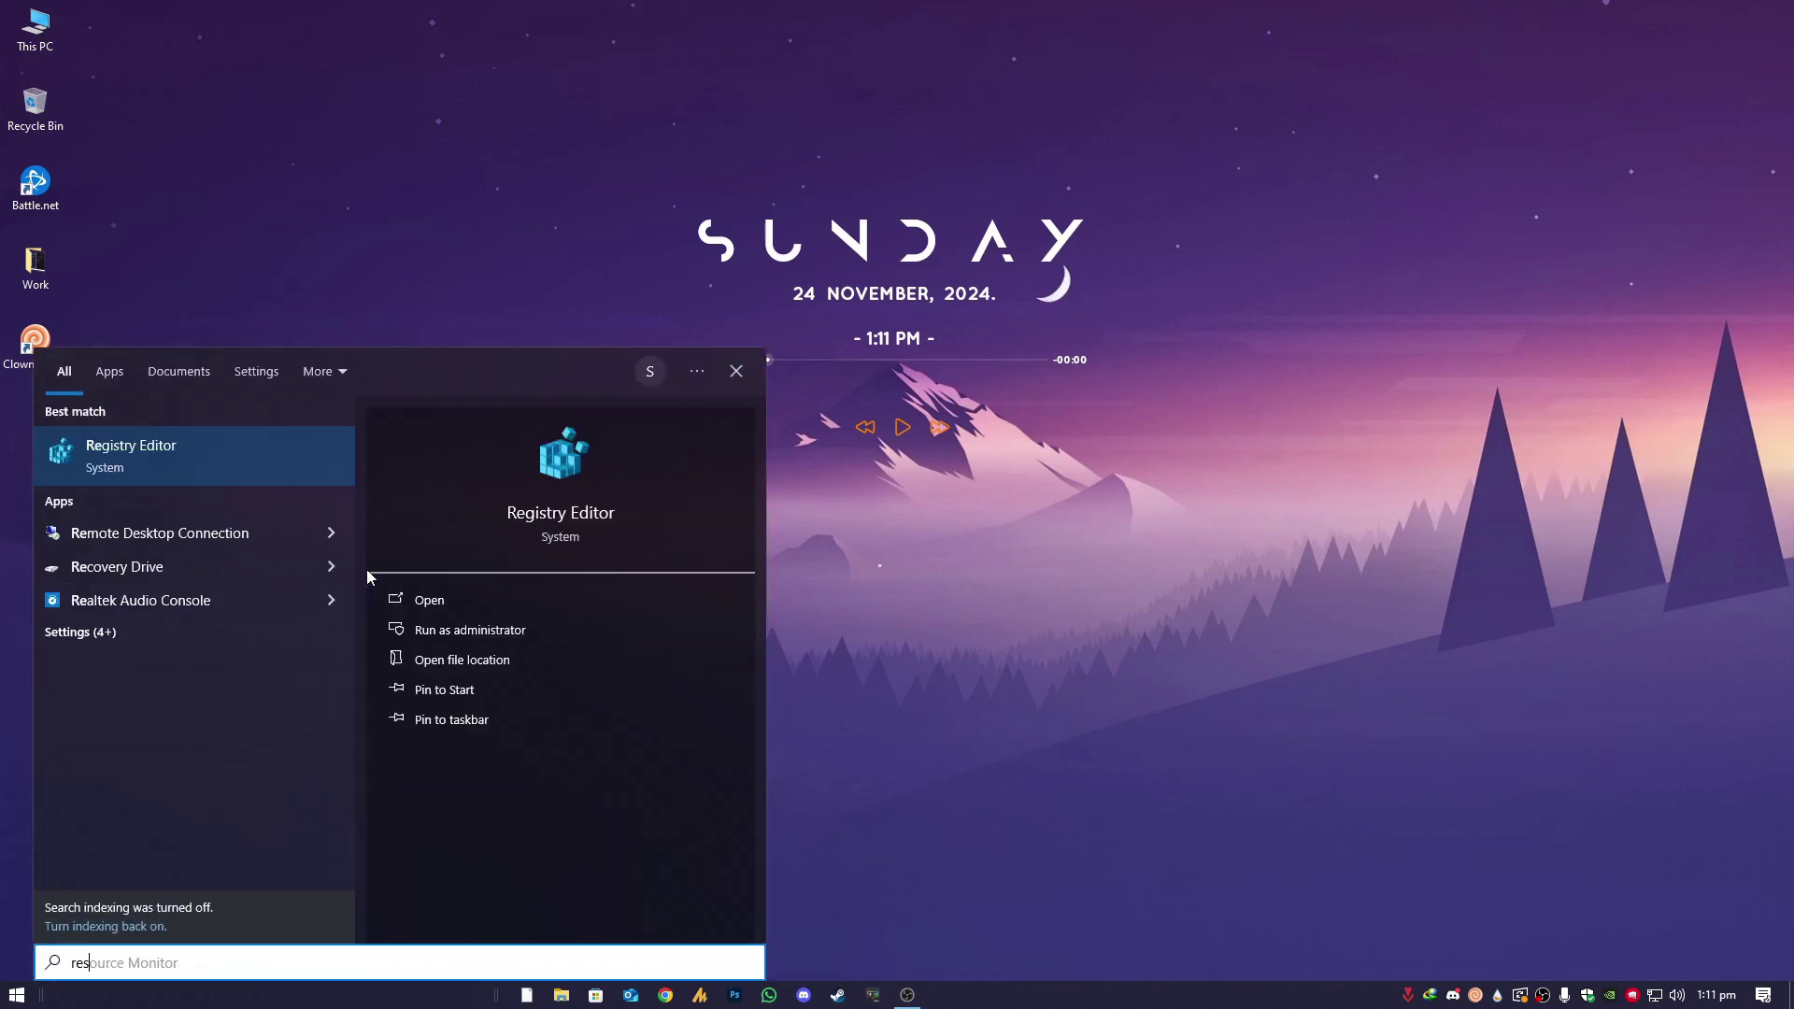
pyautogui.write('tore')
pyautogui.press('Return')
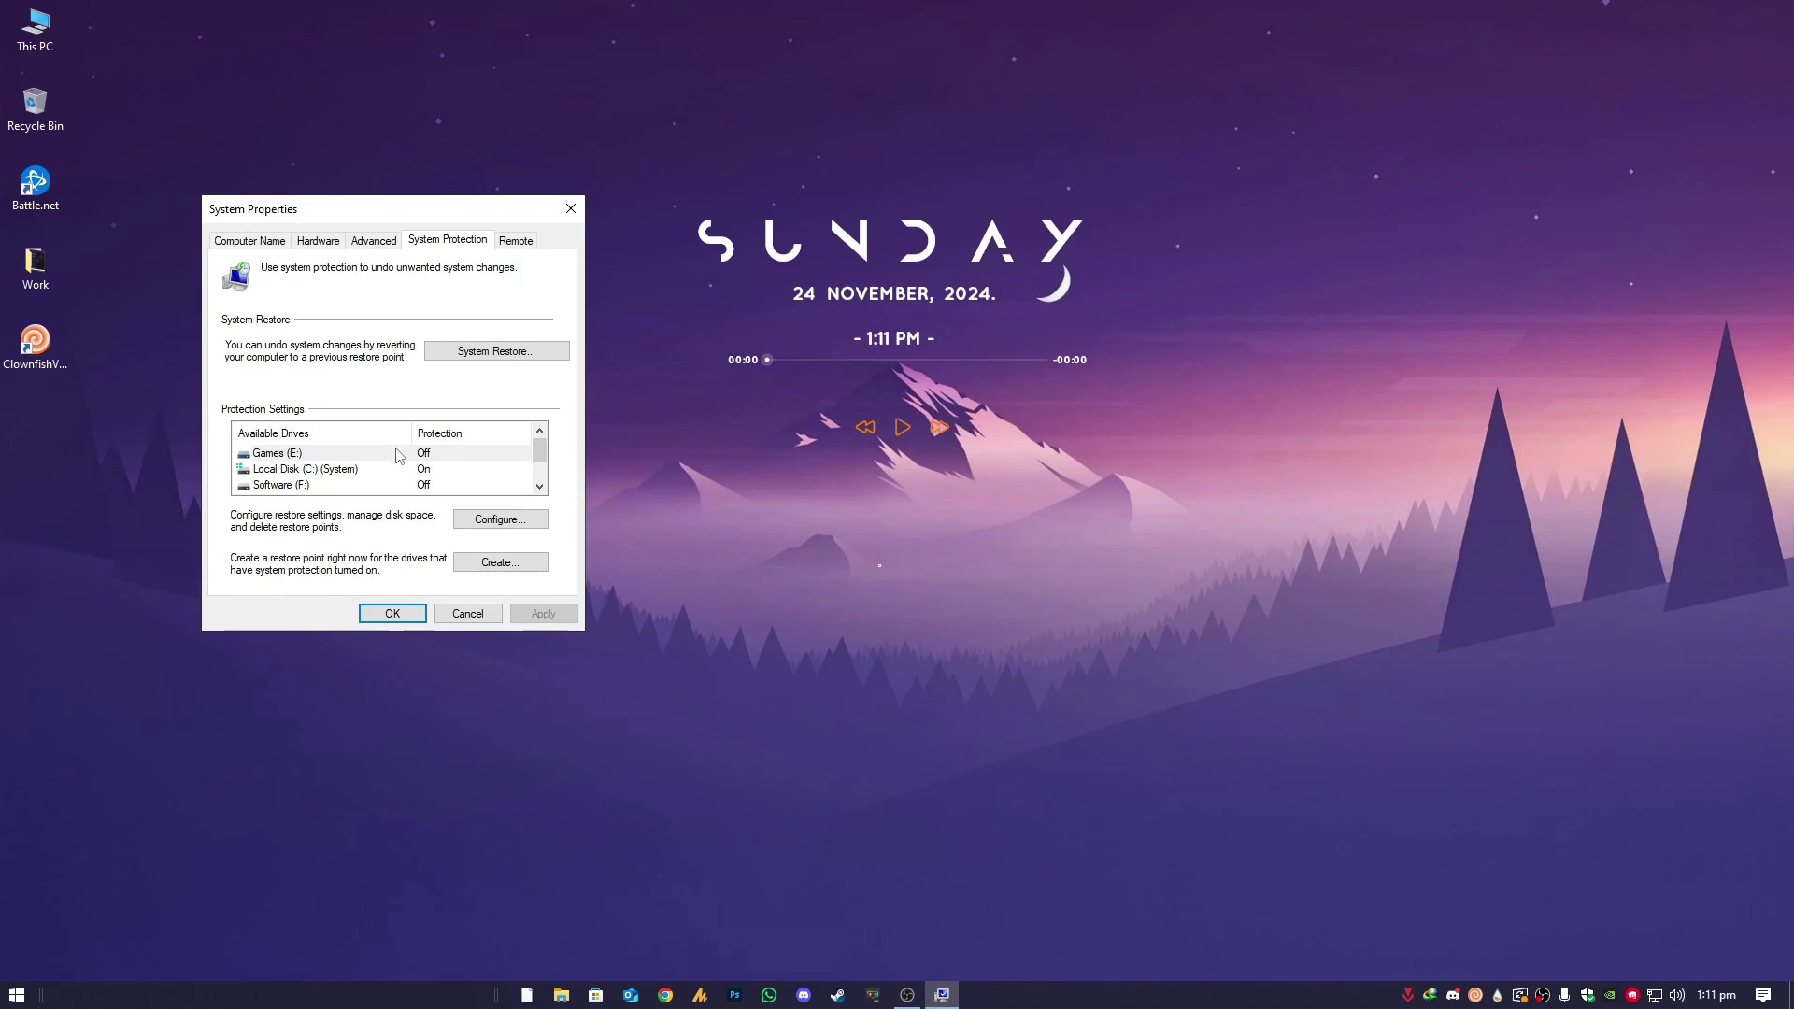
pyautogui.click(398, 455)
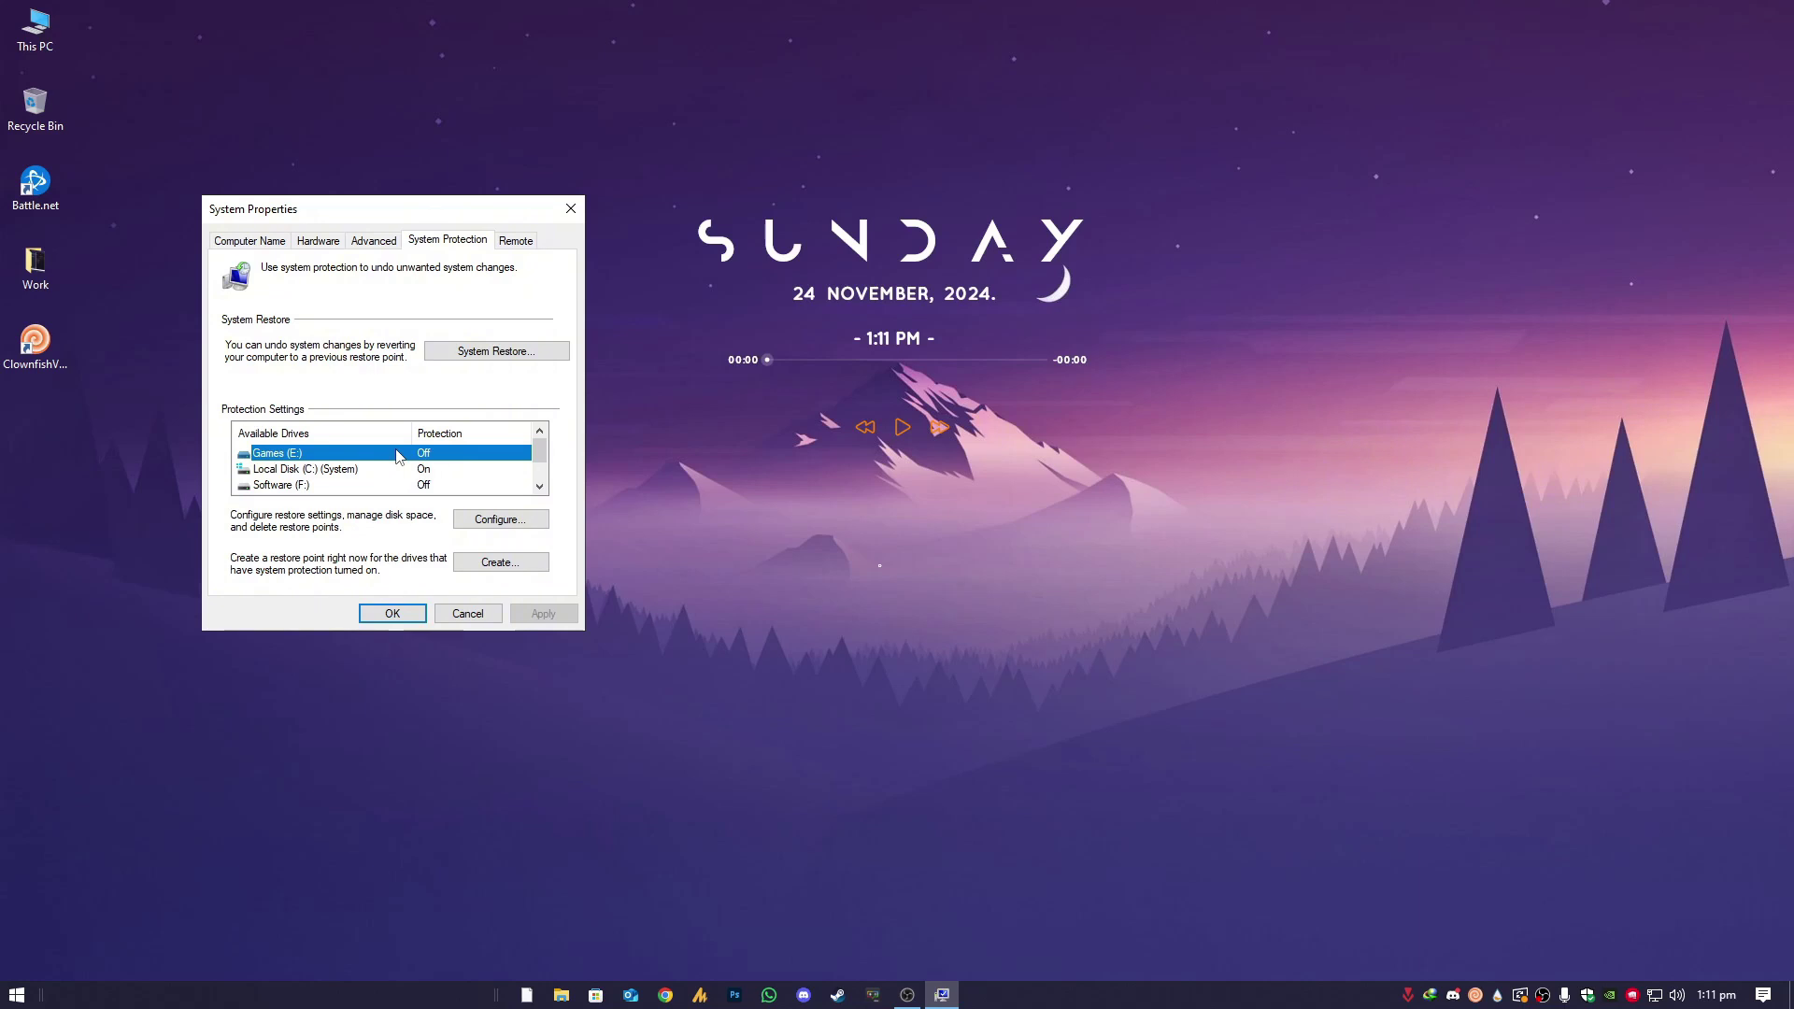
# Step: Browse System Restore's restore points, selecting the 20/11/2024 one, then cancel without restoring
pyautogui.click(466, 355)
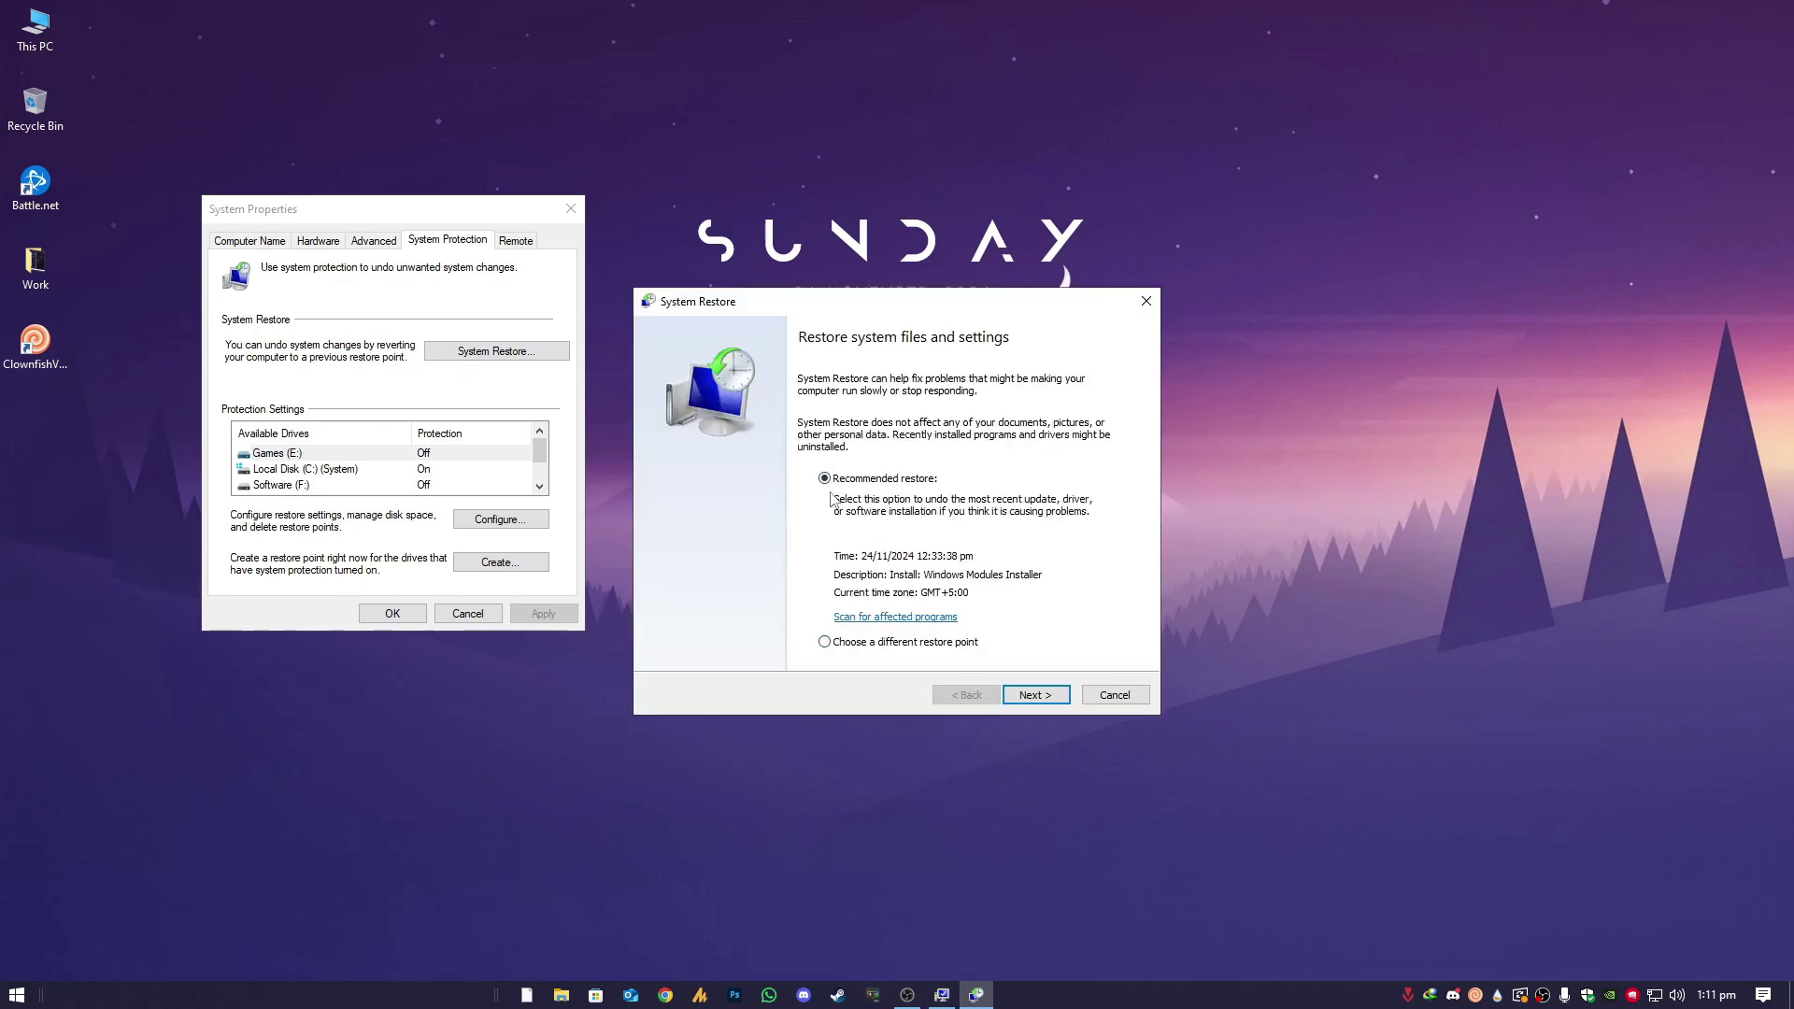
pyautogui.click(880, 643)
pyautogui.click(1037, 697)
pyautogui.click(890, 457)
pyautogui.click(839, 462)
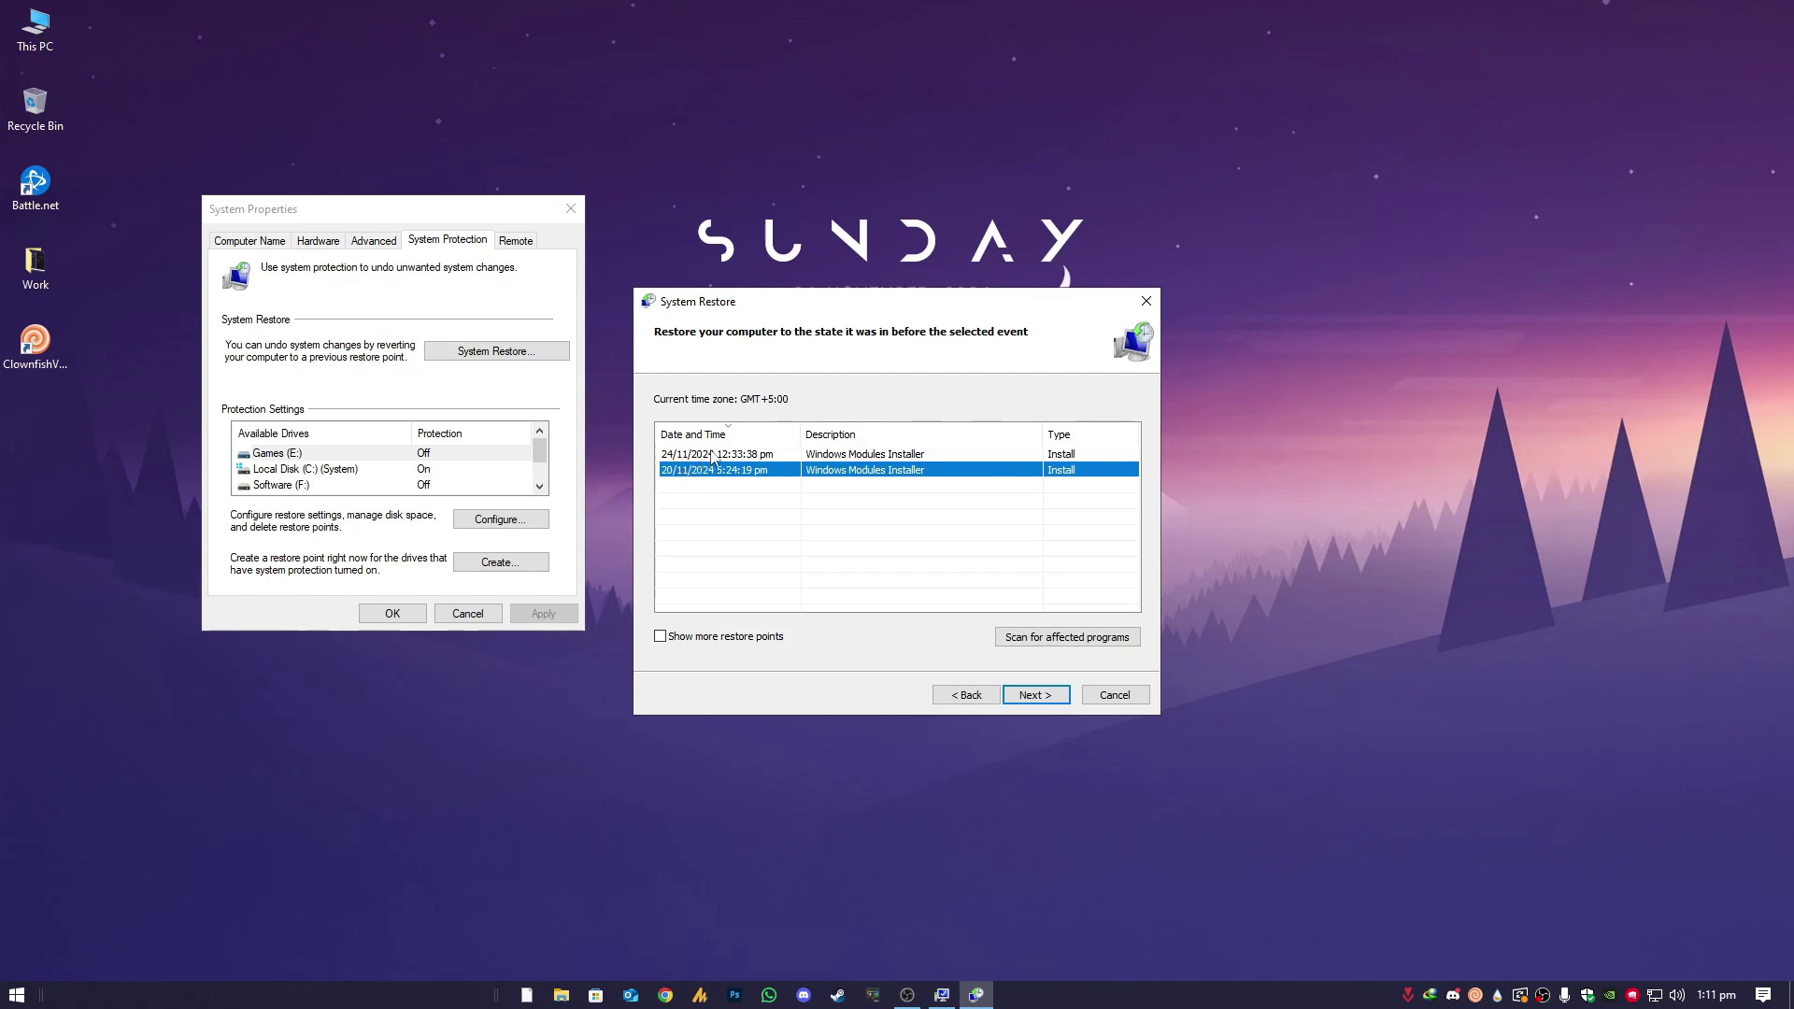
pyautogui.click(718, 456)
pyautogui.click(718, 468)
pyautogui.click(1107, 697)
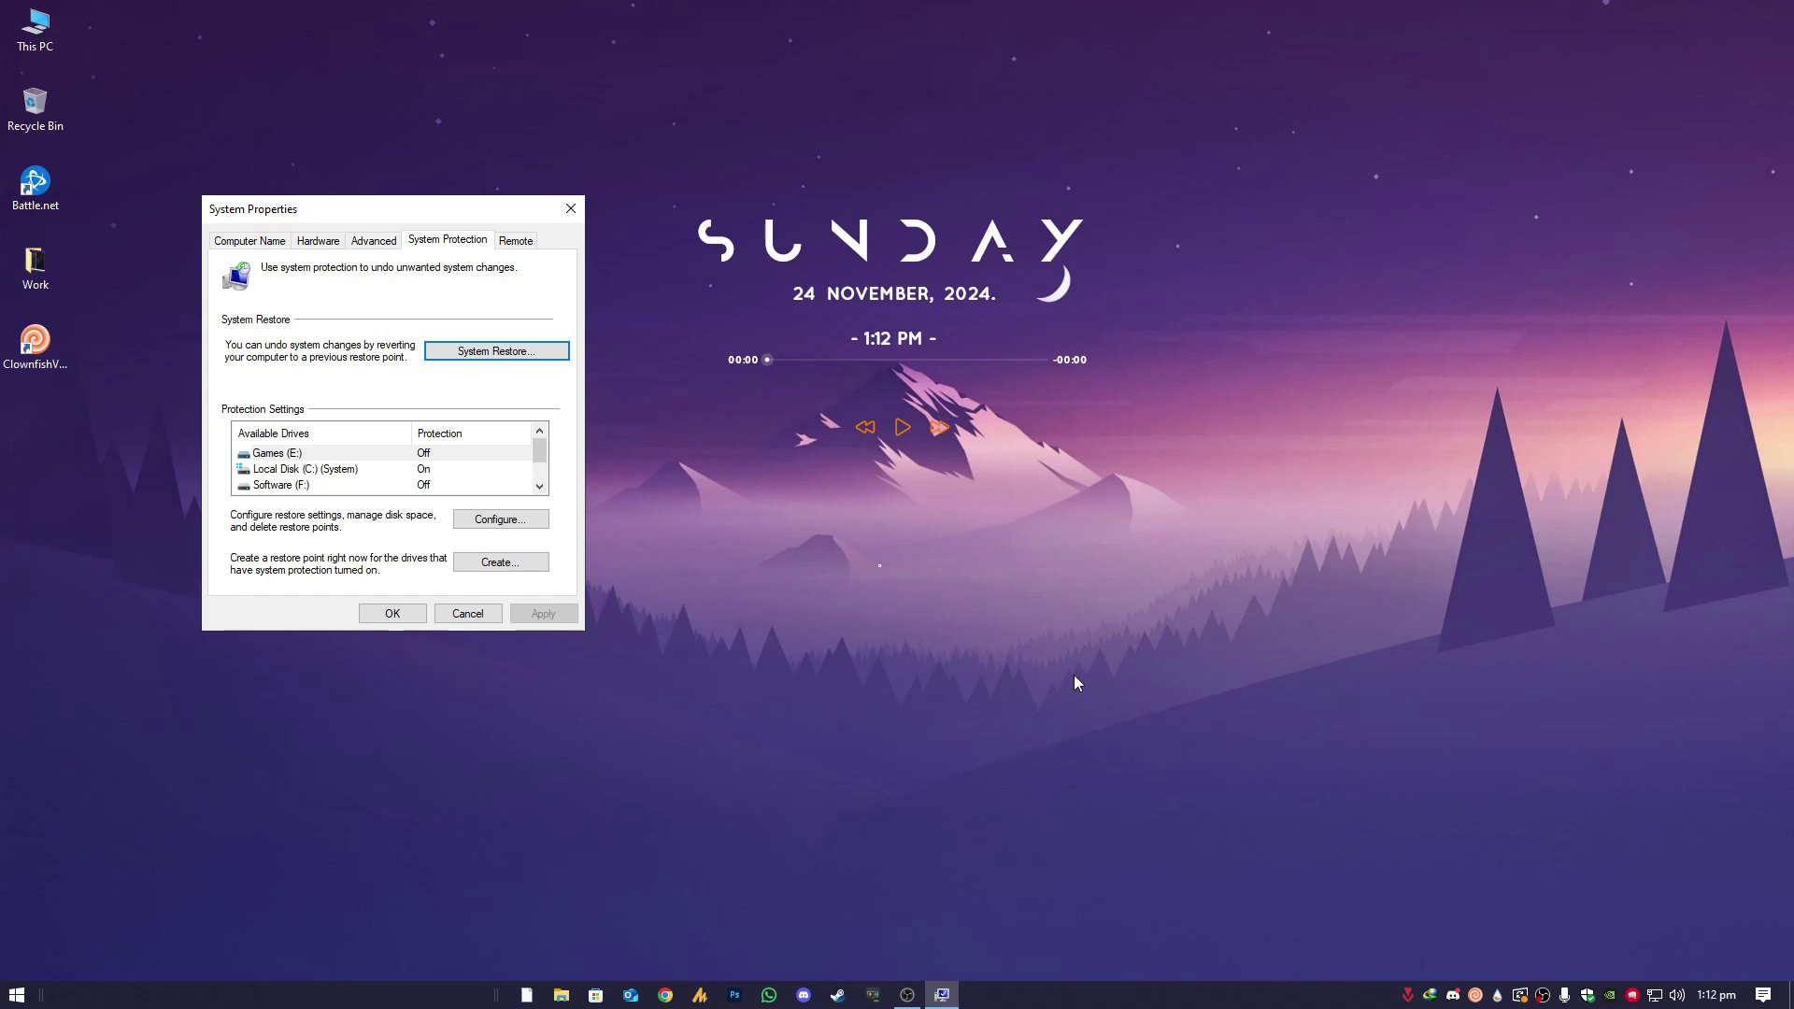
# Step: Close System Properties and start Reset this PC from Settings > Update & Security > Recovery
pyautogui.click(398, 619)
pyautogui.click(17, 996)
pyautogui.click(33, 911)
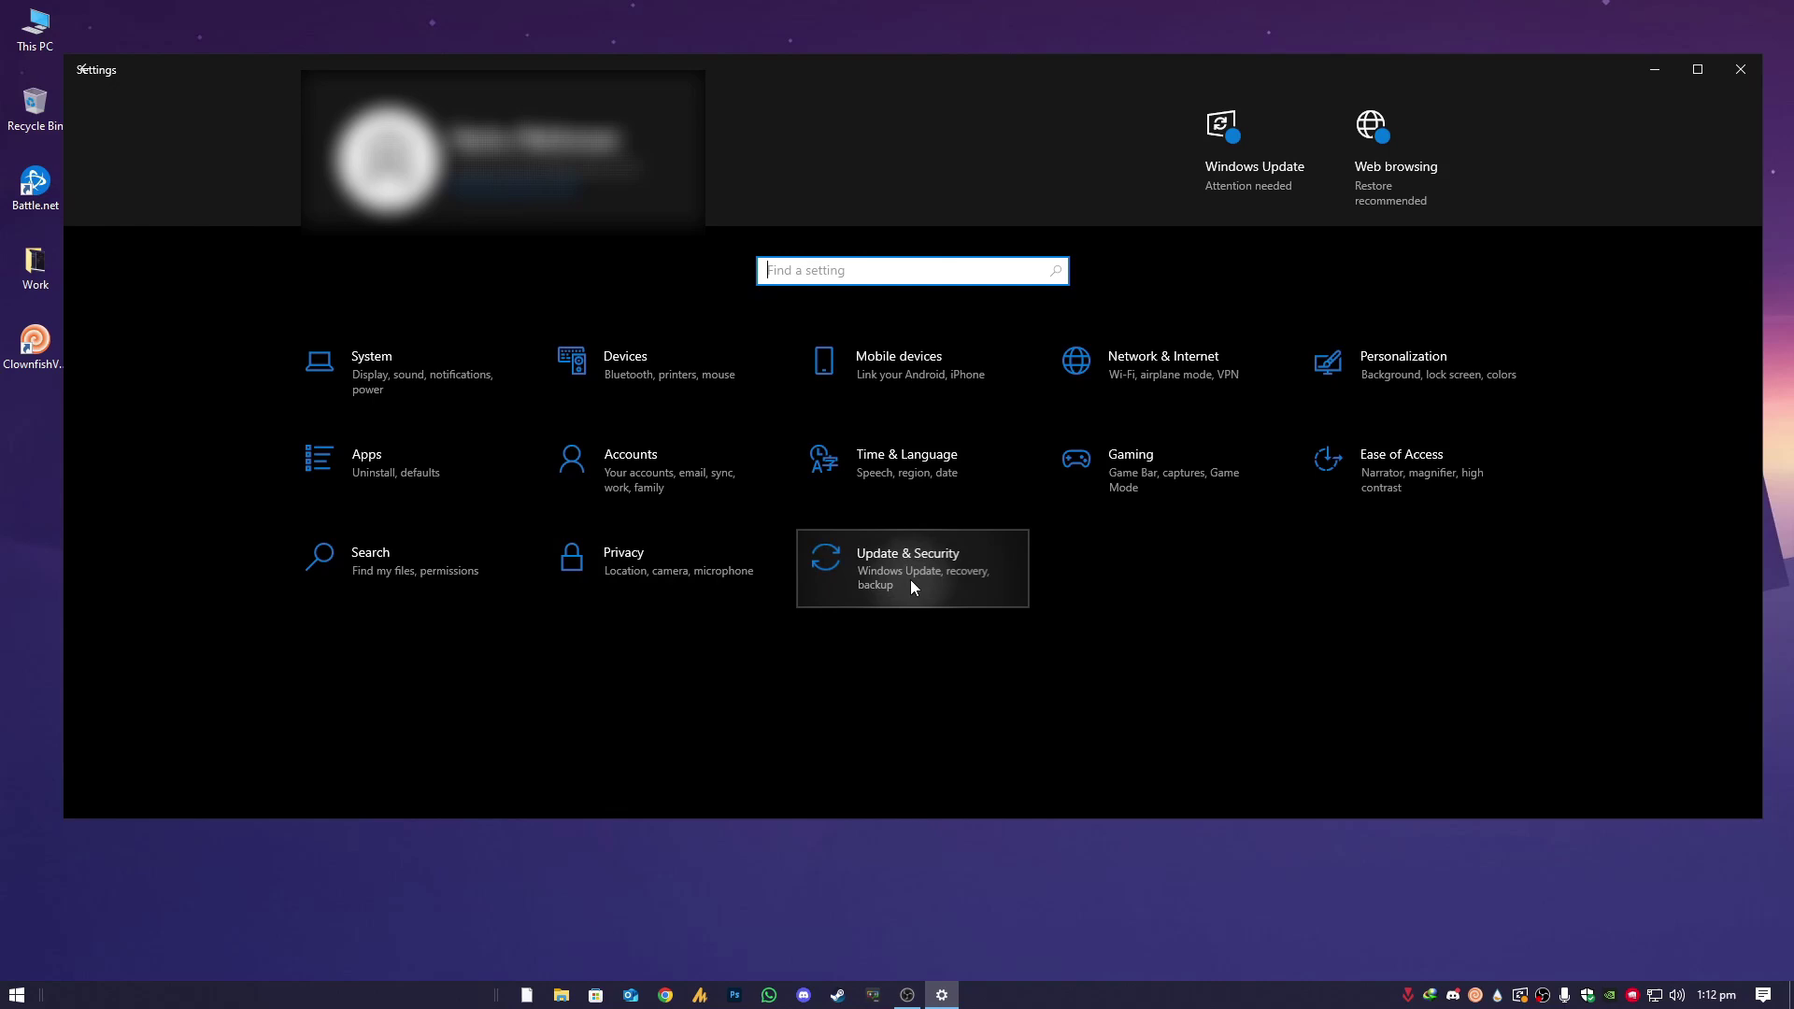
pyautogui.click(909, 587)
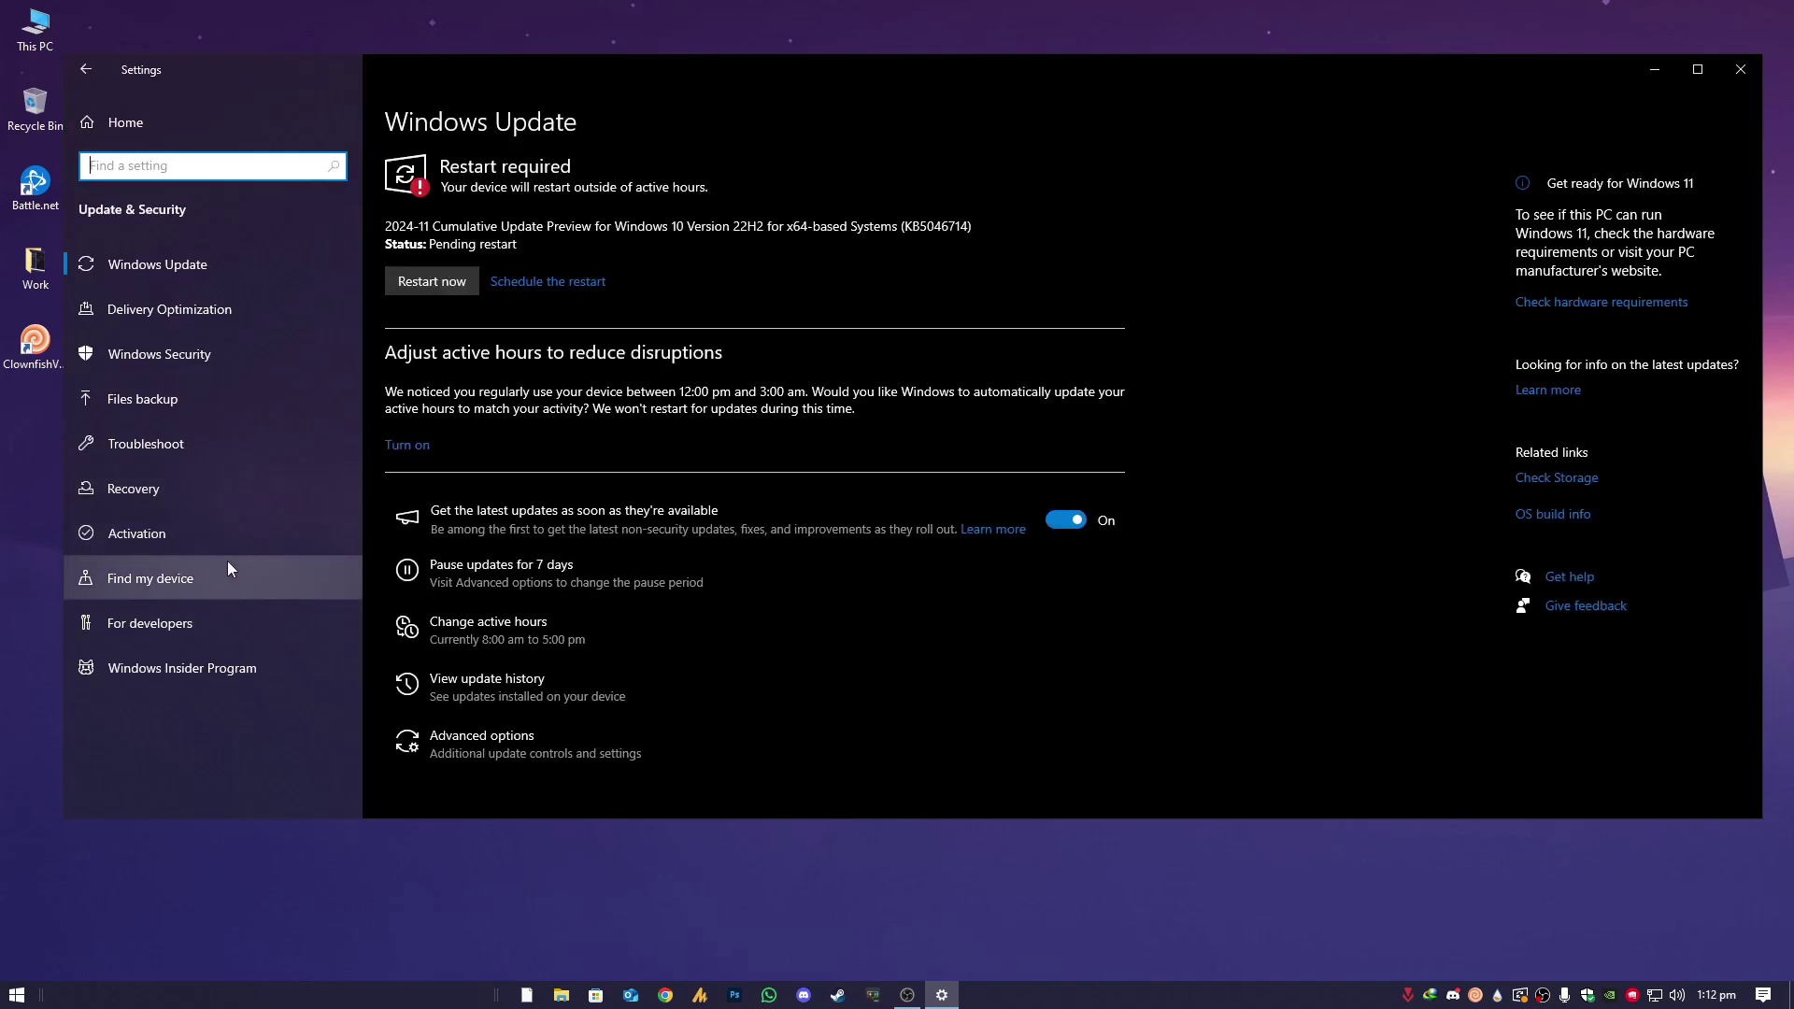
pyautogui.click(222, 487)
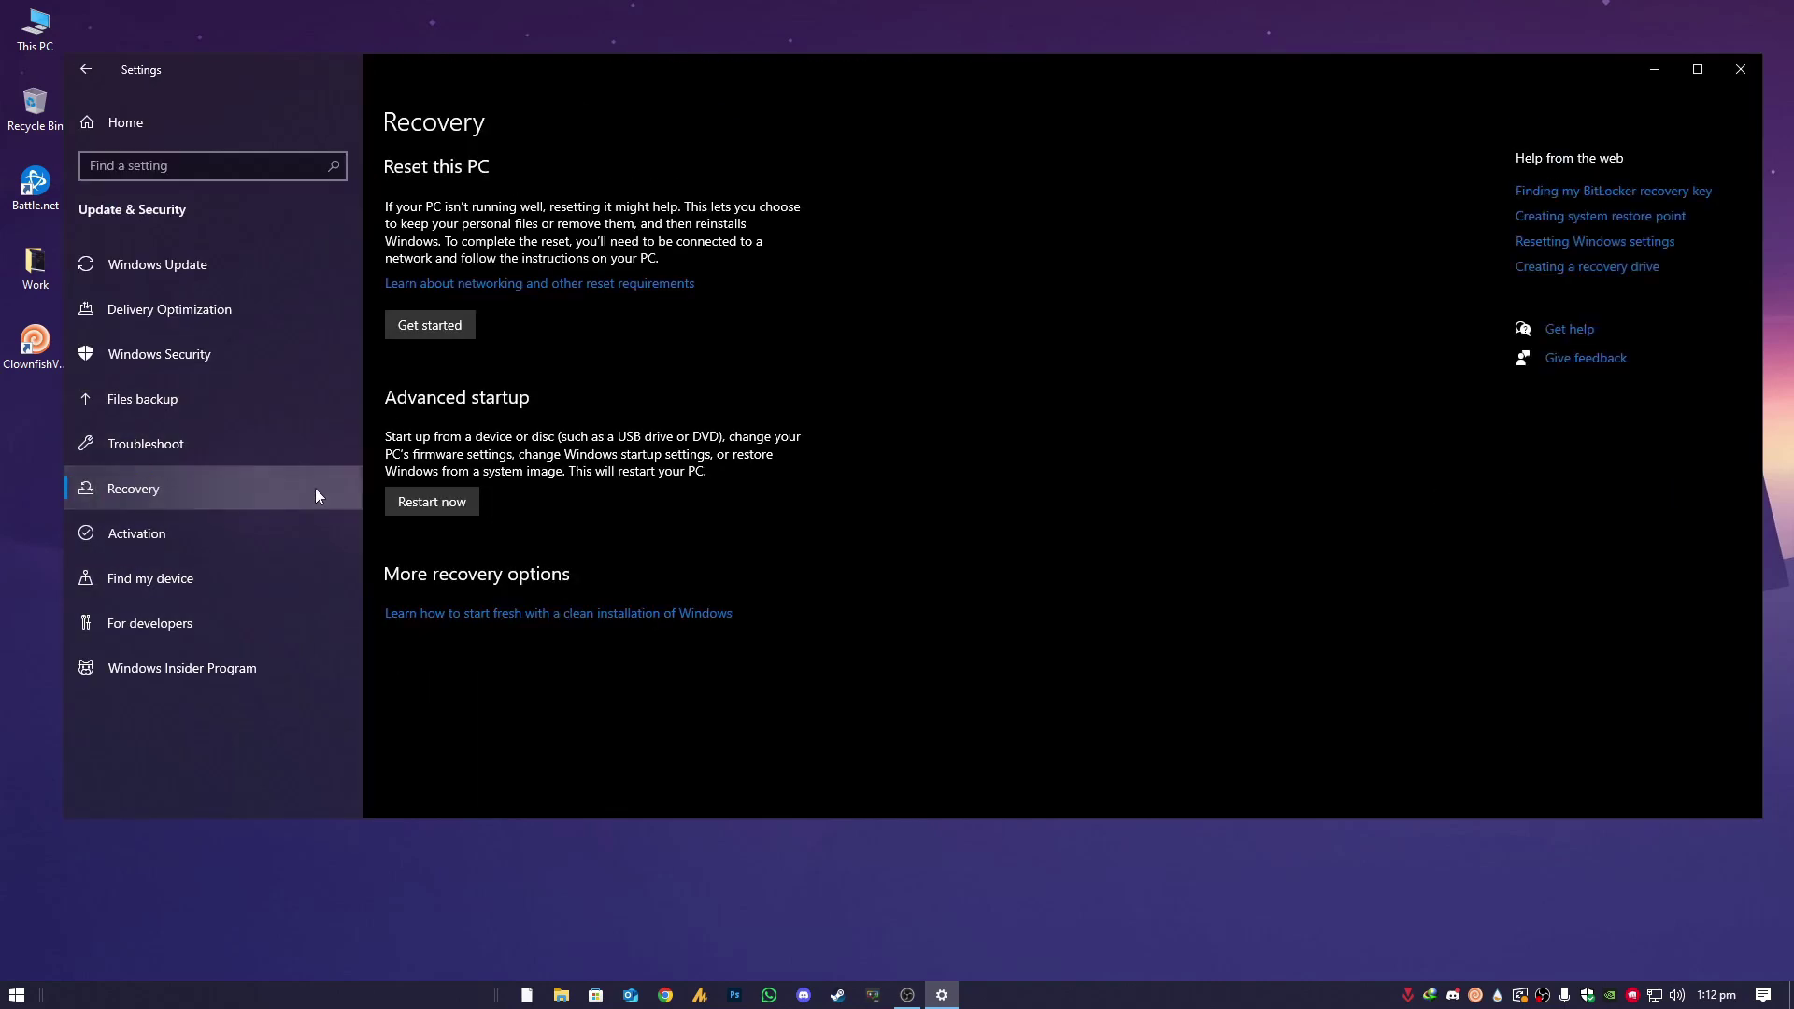
pyautogui.click(467, 328)
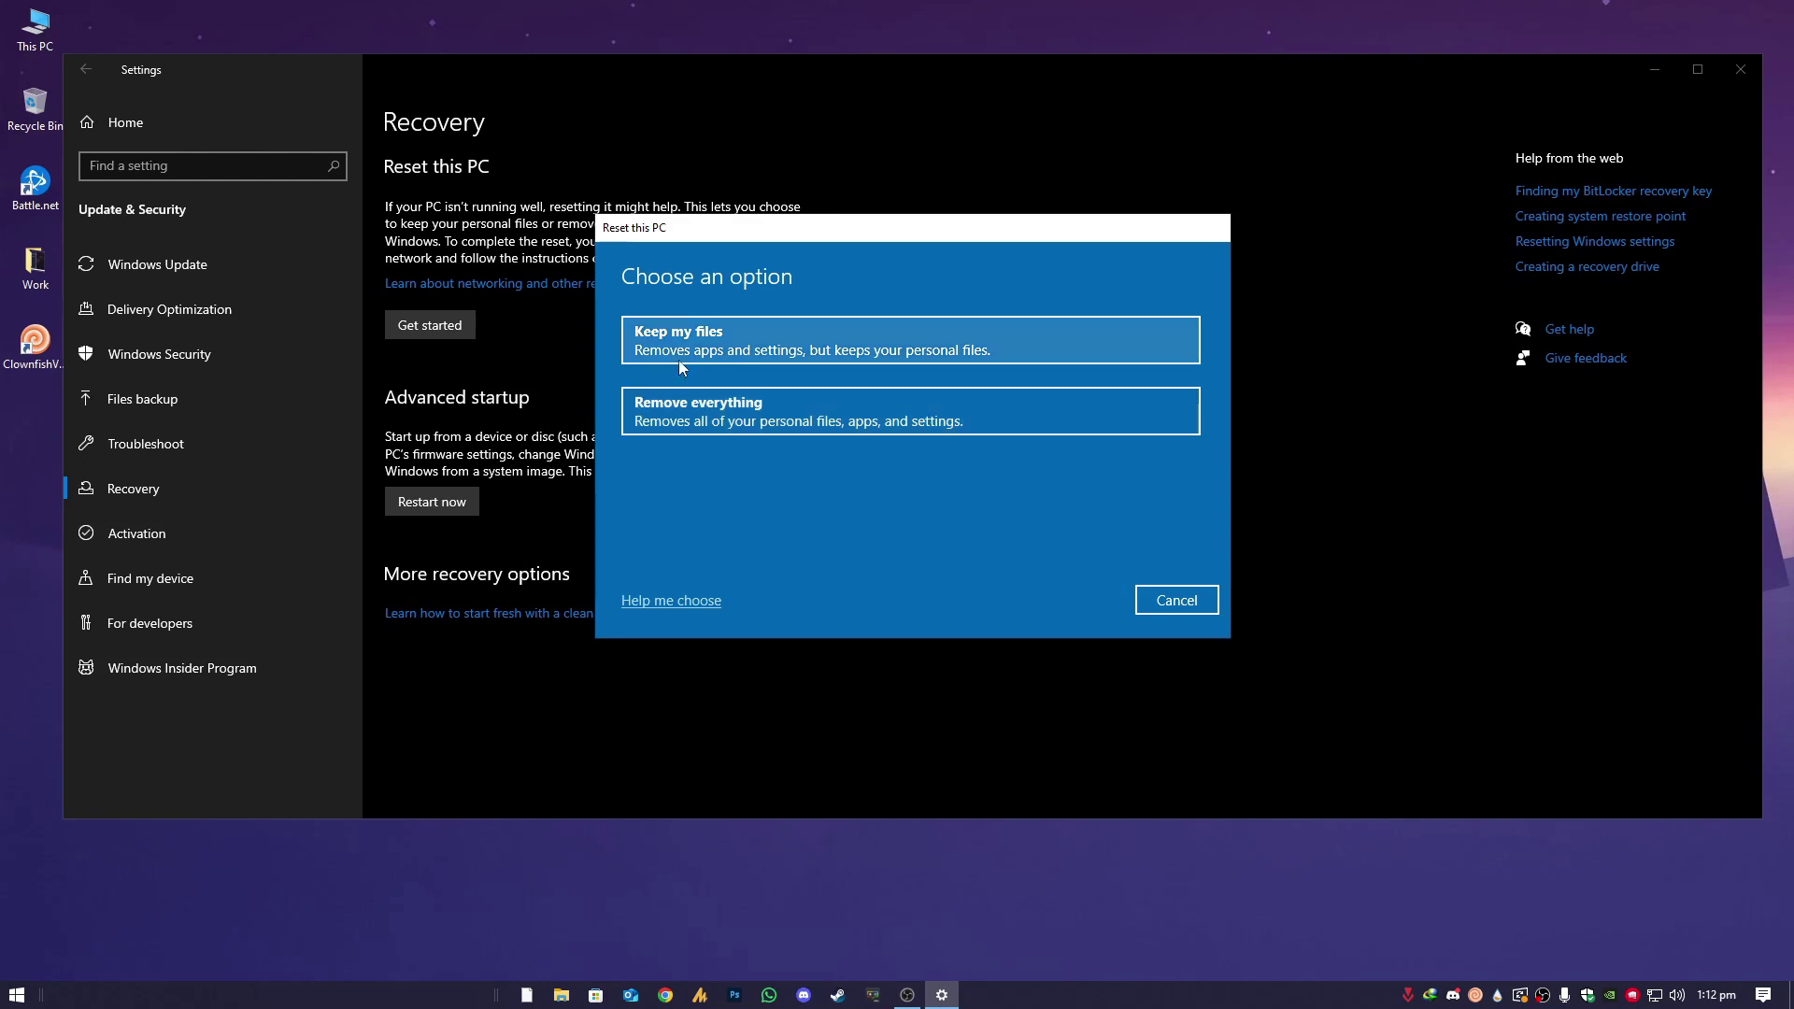
# Step: Choose Keep my files, pick local reinstall, then cancel the reset
pyautogui.click(934, 353)
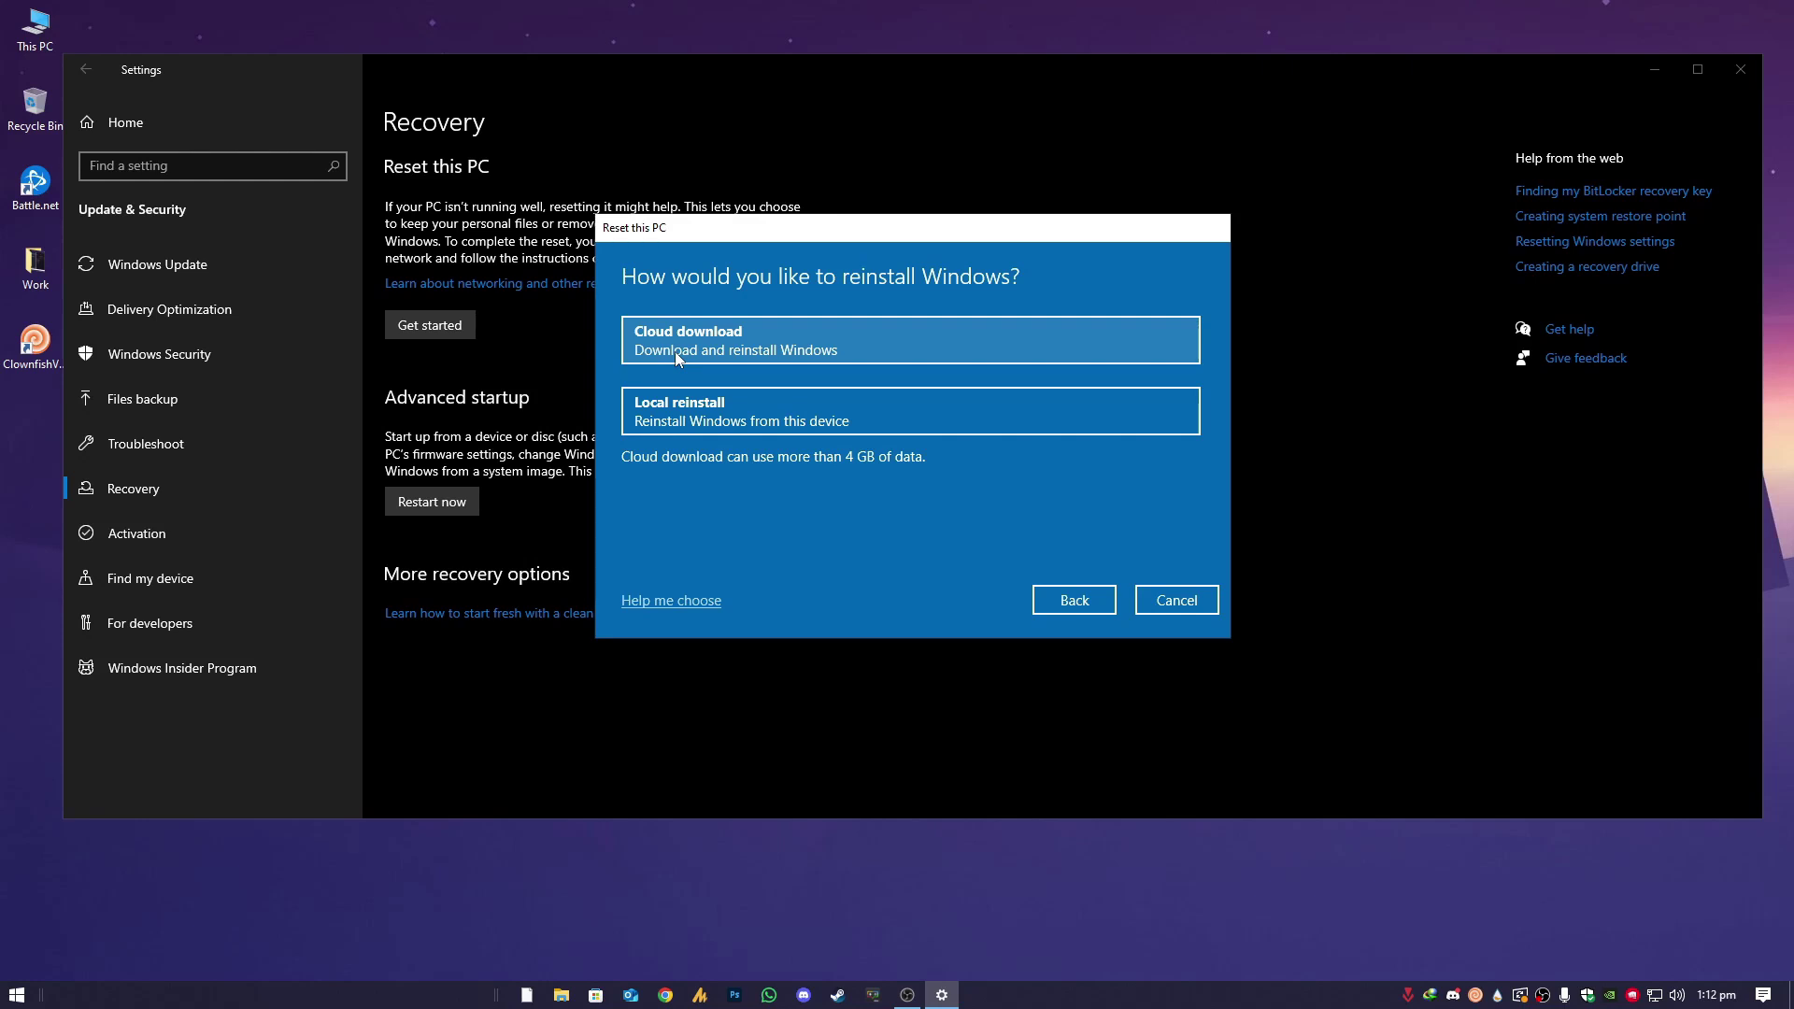
pyautogui.click(755, 406)
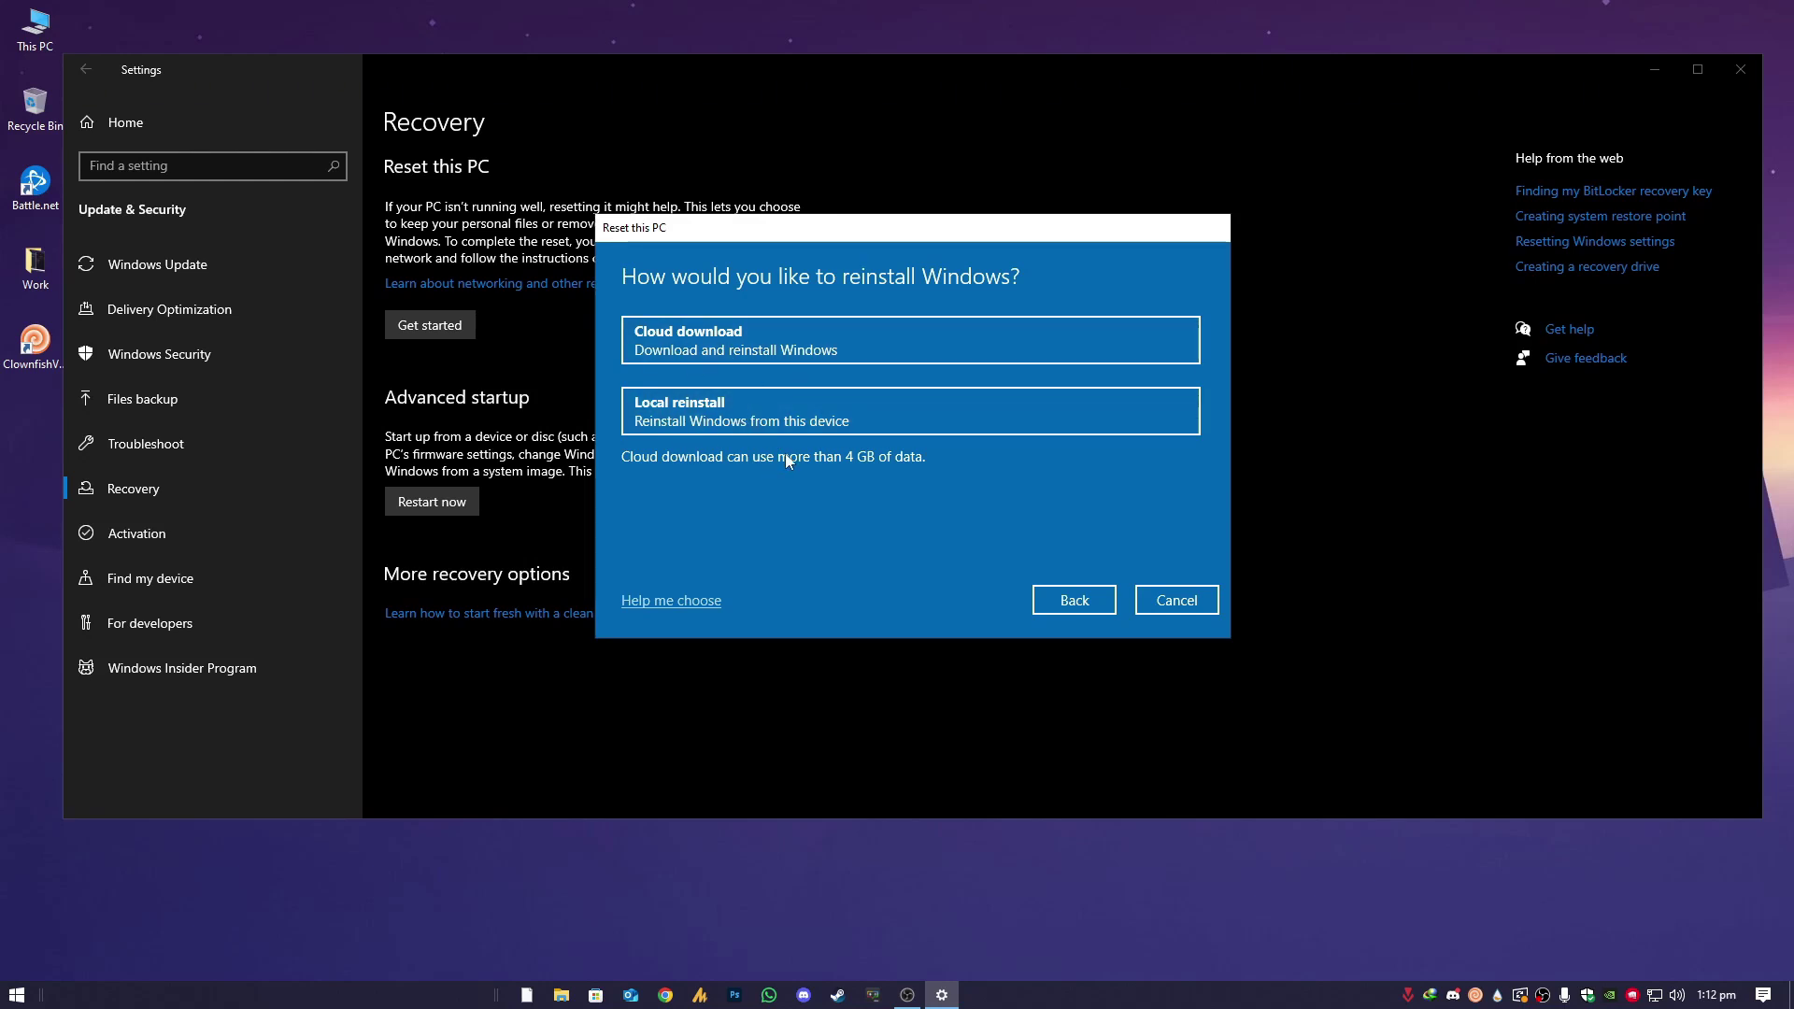
pyautogui.click(1195, 600)
pyautogui.click(1740, 70)
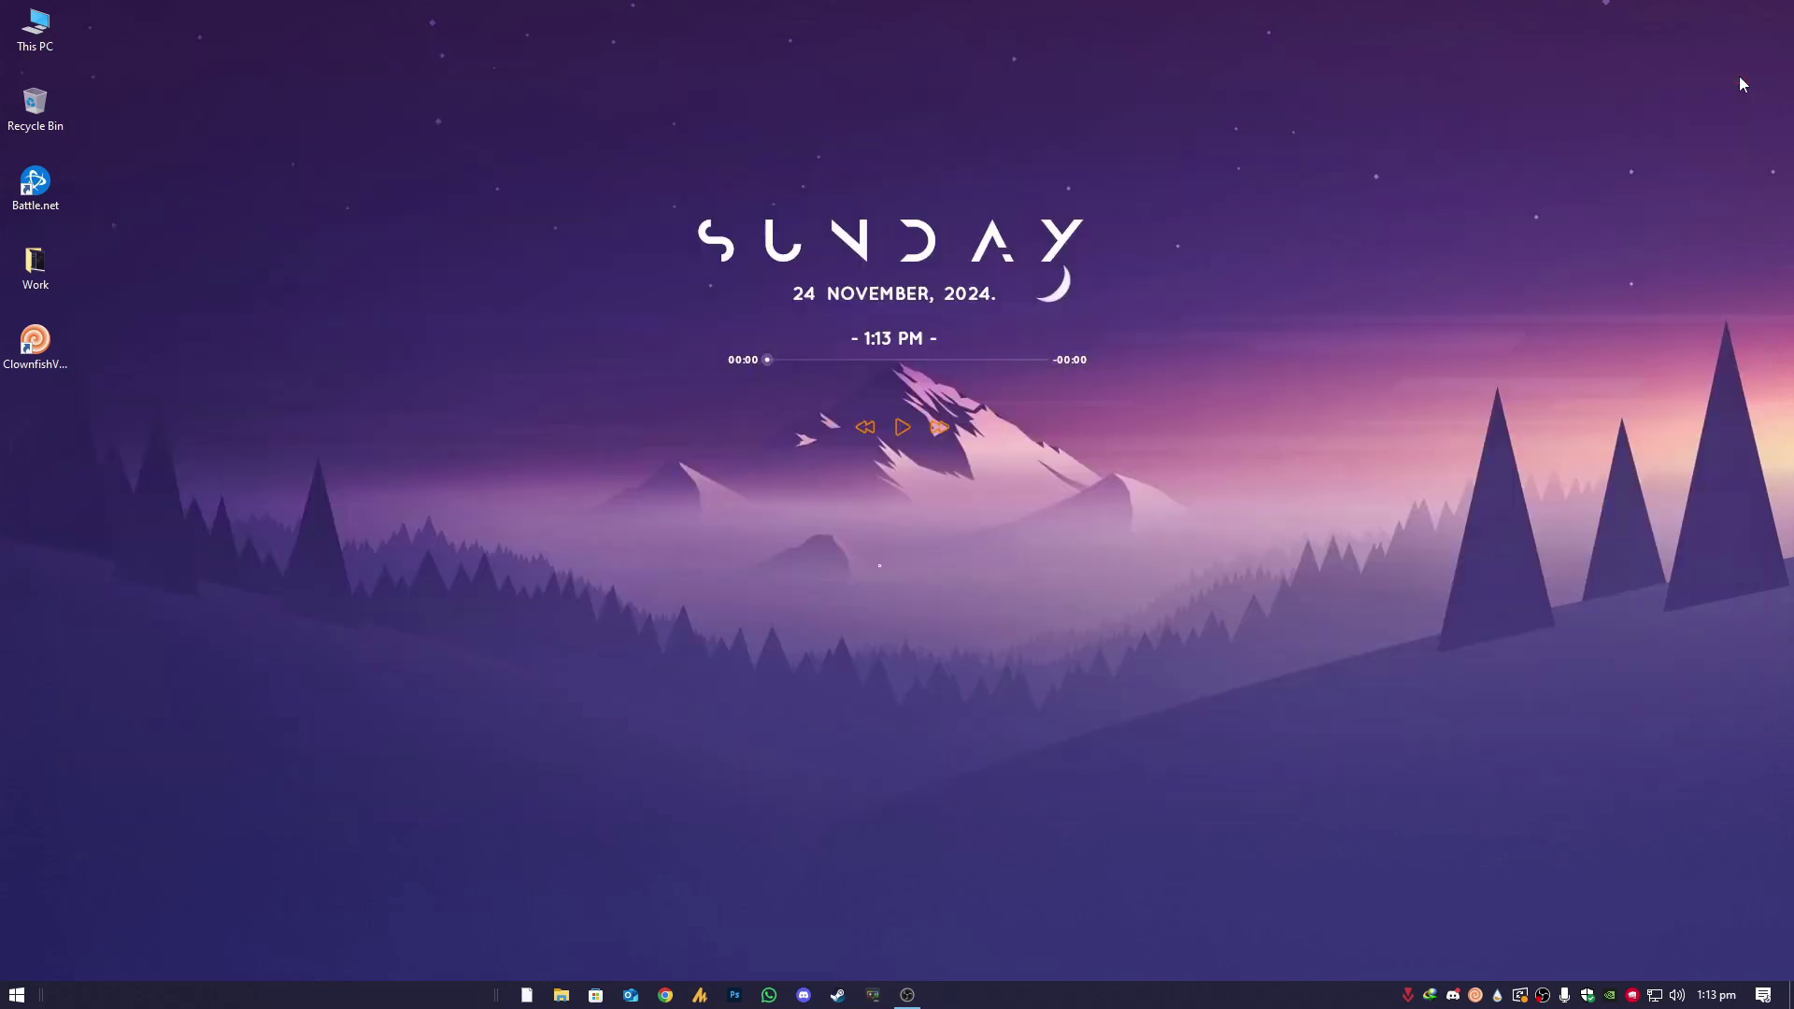